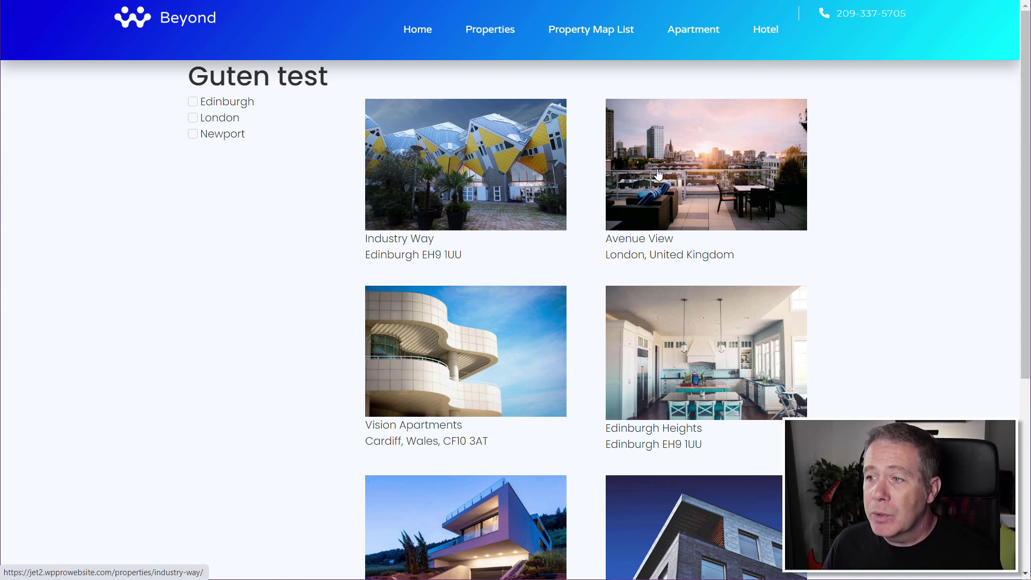
Tick then untick London so all six Guten test properties show, and scroll through them.
{"action": "left_click", "coordinate": [202, 119]}
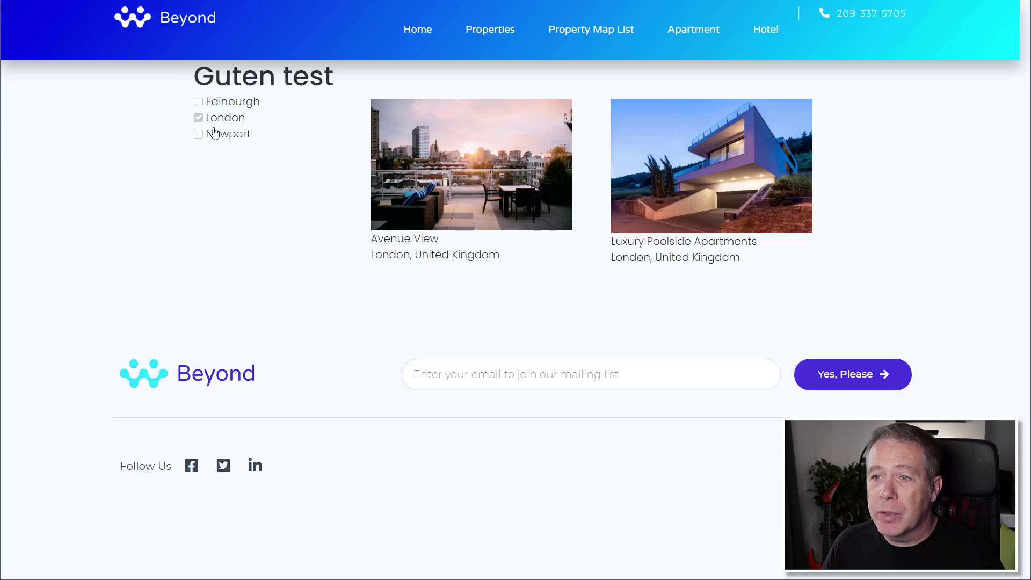
{"action": "left_click", "coordinate": [200, 120]}
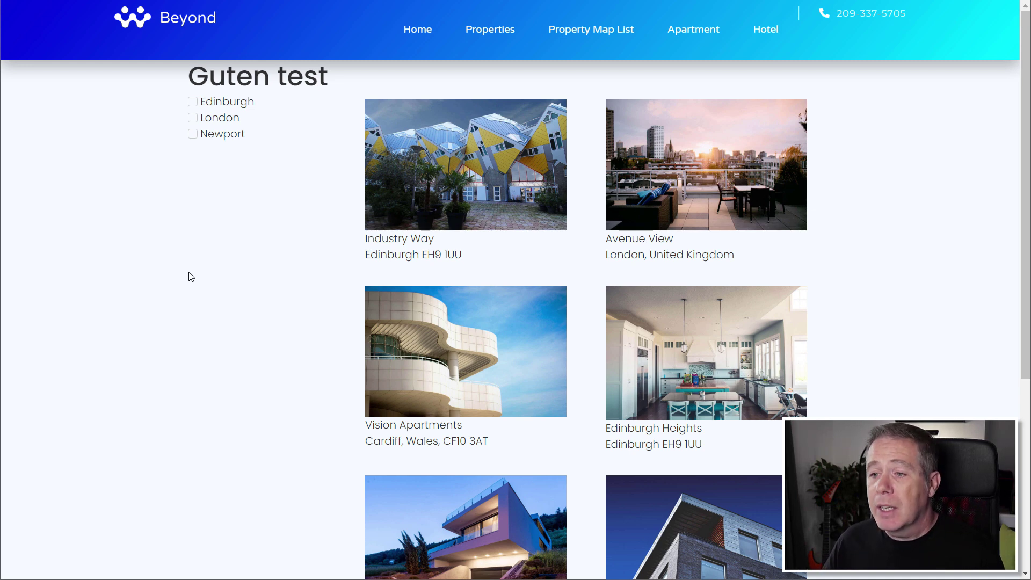
{"action": "scroll", "coordinate": [218, 220], "scroll_direction": "down", "scroll_amount": 5}
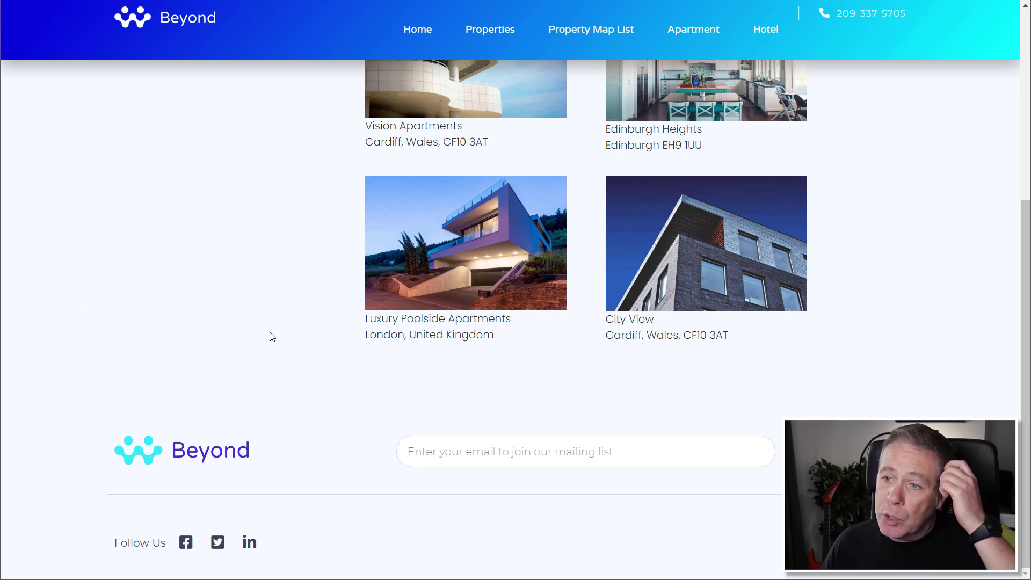
{"action": "scroll", "coordinate": [271, 338], "scroll_direction": "up", "scroll_amount": 5}
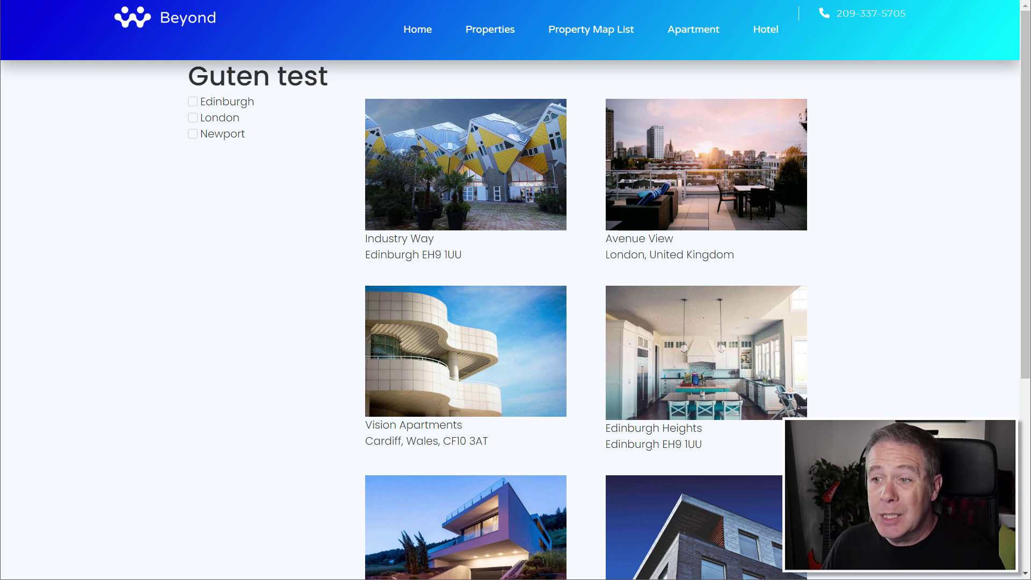
Switch to the GTmetrix tab to review the Guten test report, graded A (97%).
{"action": "key", "text": "ctrl+Tab"}
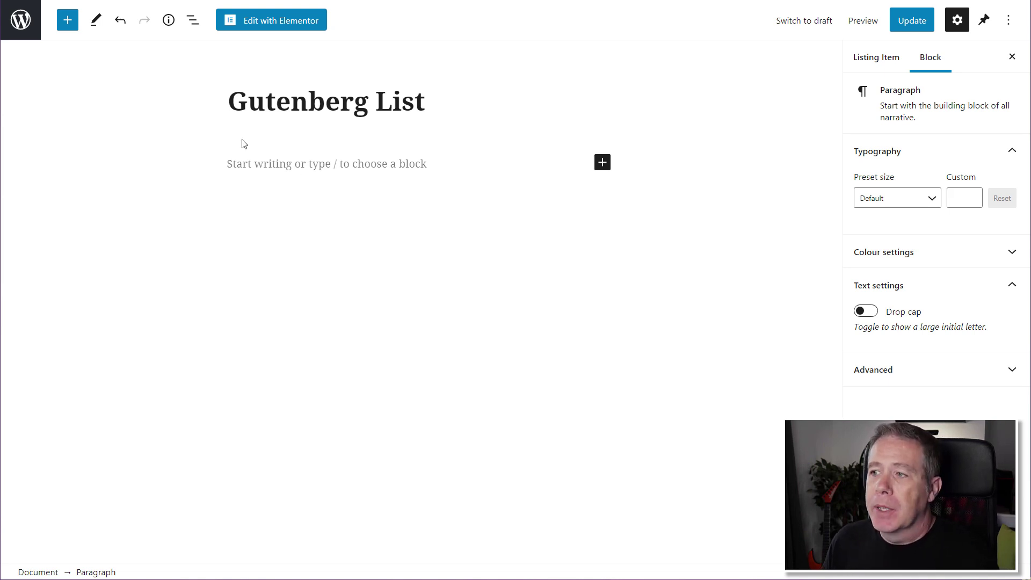
Open the block inserter and scroll to Design blocks like Dynamic Image and Listing Grid.
{"action": "left_click", "coordinate": [68, 21]}
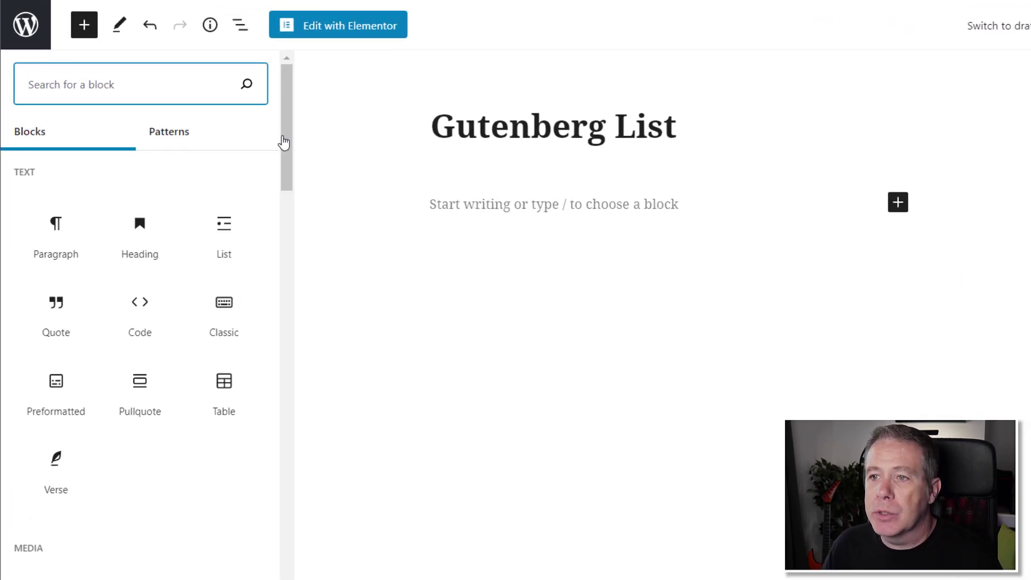
{"action": "left_click_drag", "start_coordinate": [283, 143], "coordinate": [281, 254]}
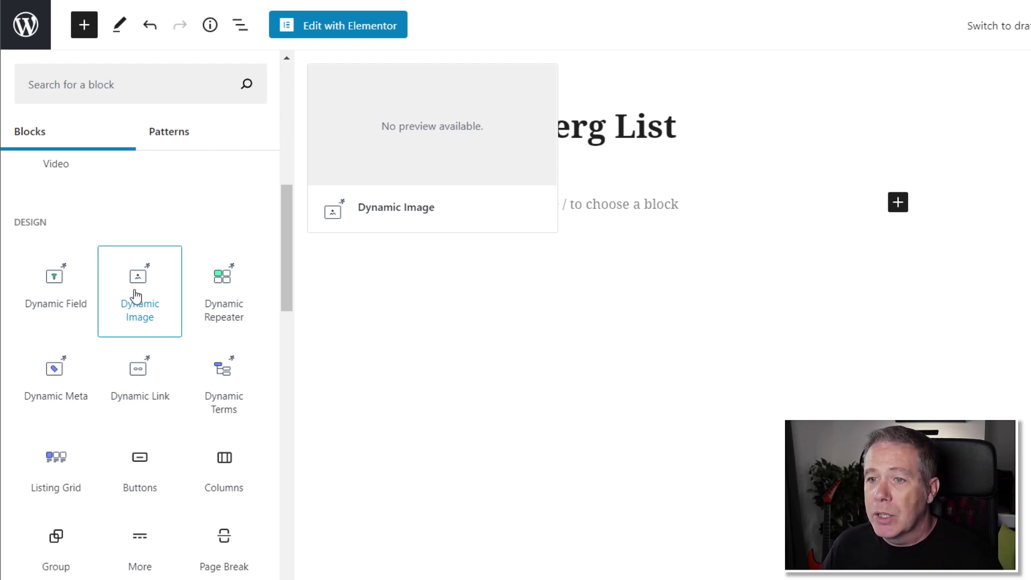
Insert a Dynamic Image block with Source Post thumbnail and Image Size Medium.
{"action": "left_click", "coordinate": [172, 295]}
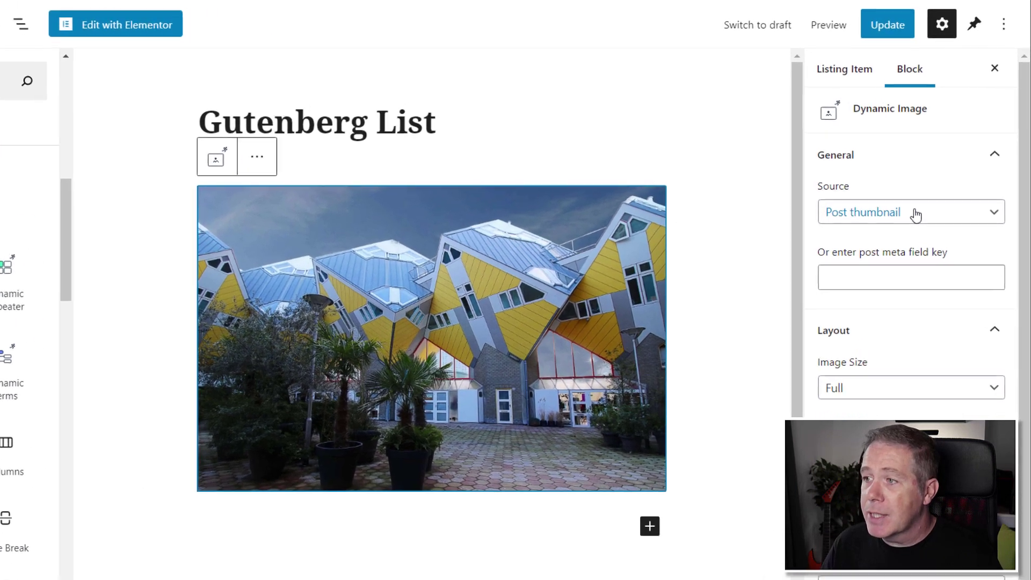
{"action": "left_click", "coordinate": [935, 176]}
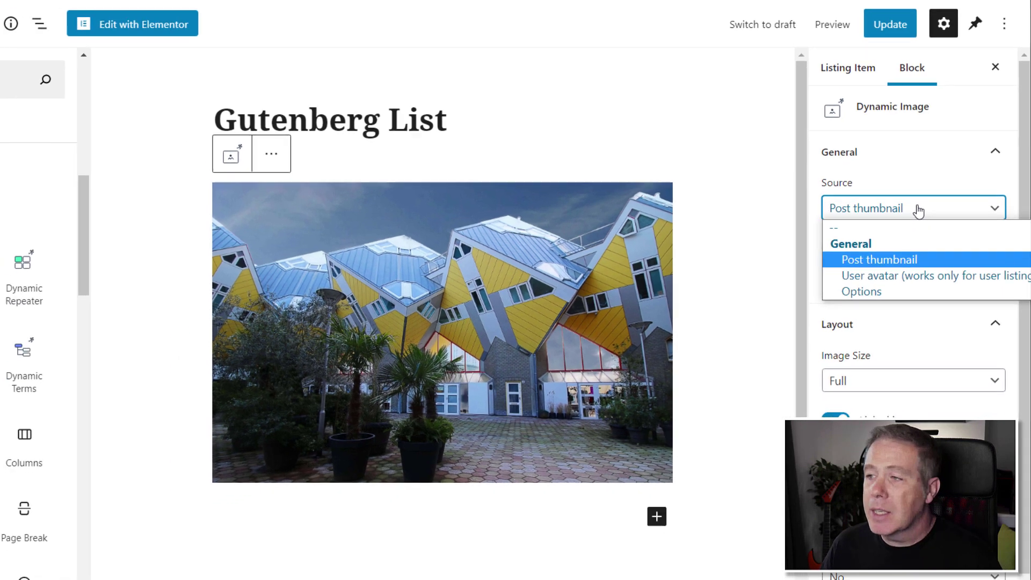
{"action": "left_click", "coordinate": [912, 221]}
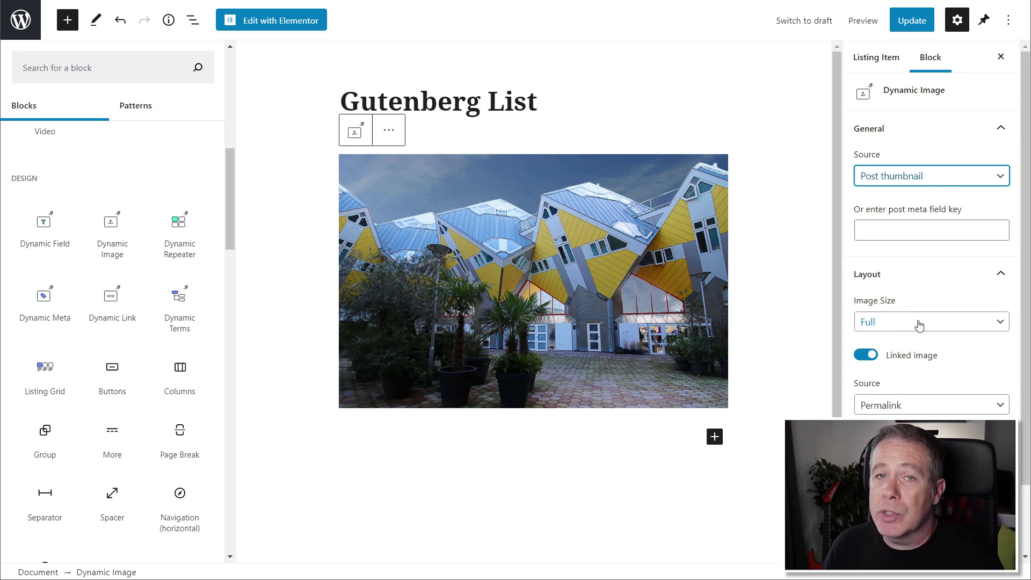
{"action": "left_click", "coordinate": [919, 324]}
{"action": "left_click", "coordinate": [911, 364]}
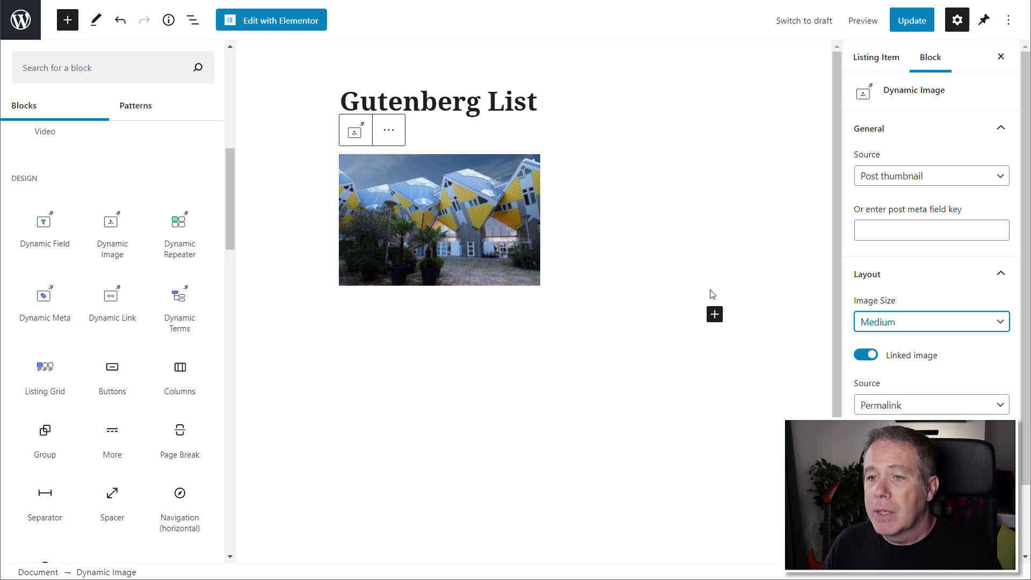
Add a Dynamic Field block showing the Meta Data key Address, then update the listing item.
{"action": "left_click", "coordinate": [51, 240]}
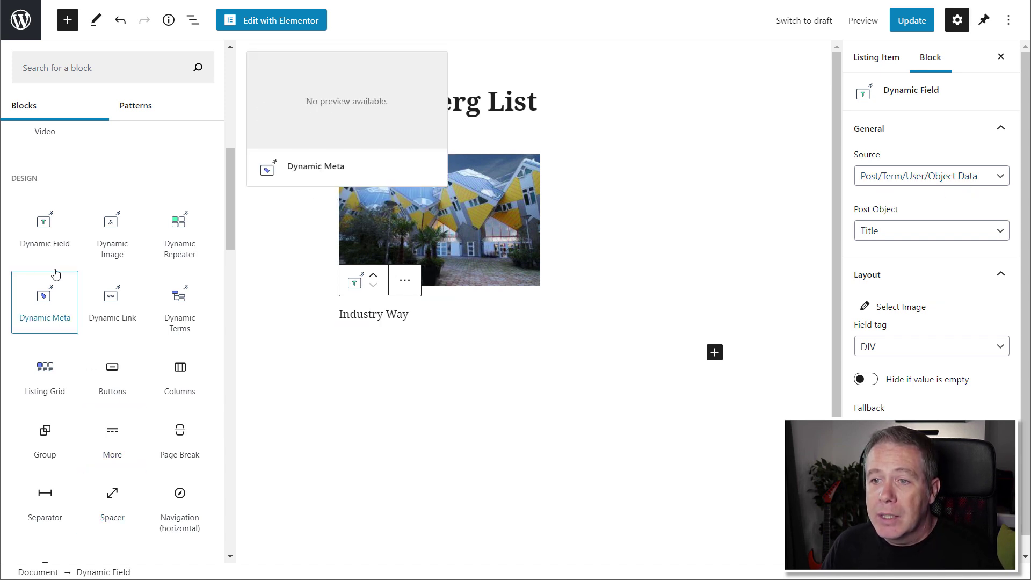
{"action": "left_click", "coordinate": [57, 241]}
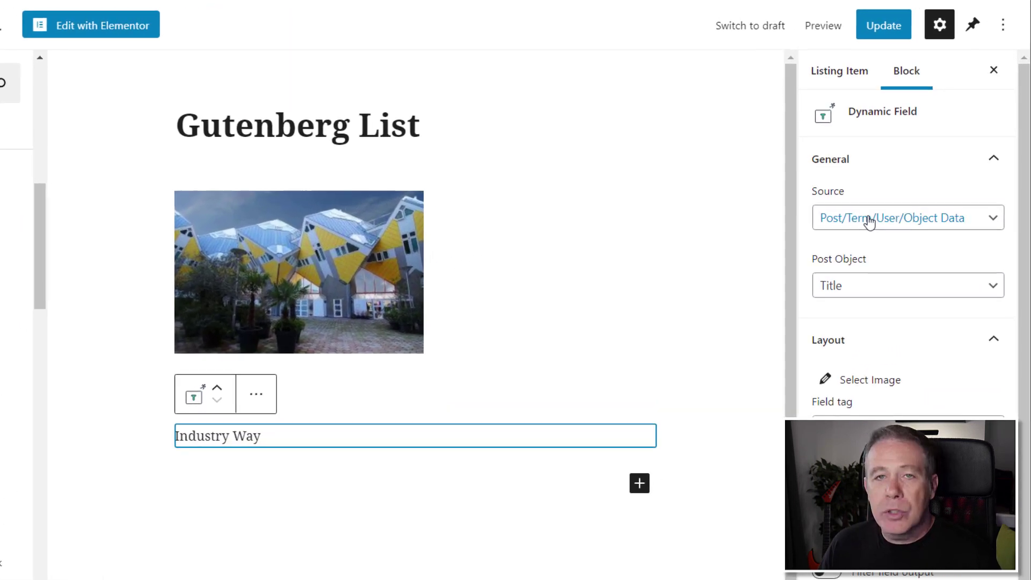
{"action": "left_click", "coordinate": [868, 225]}
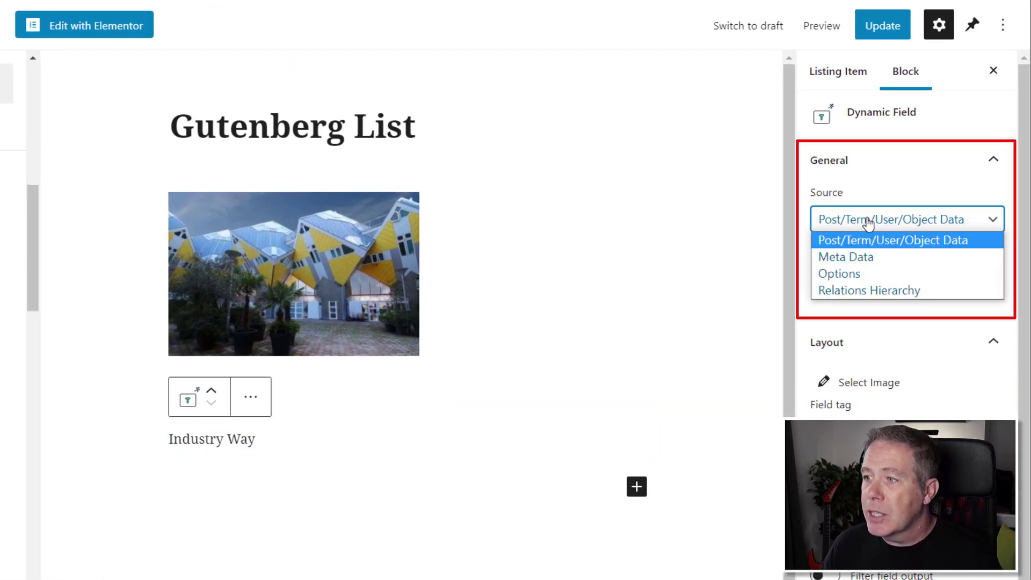
{"action": "left_click", "coordinate": [868, 258]}
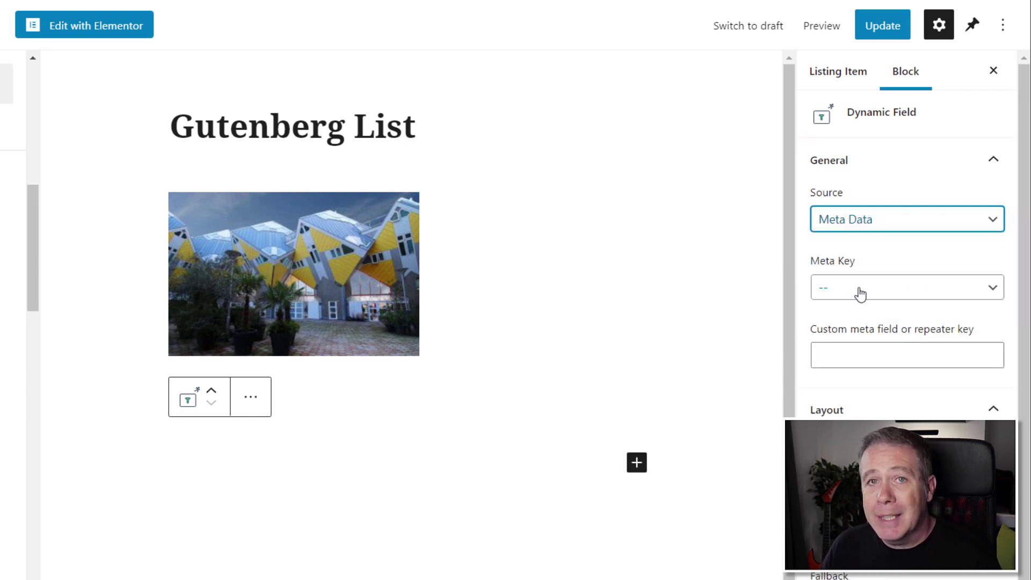
{"action": "left_click", "coordinate": [860, 292]}
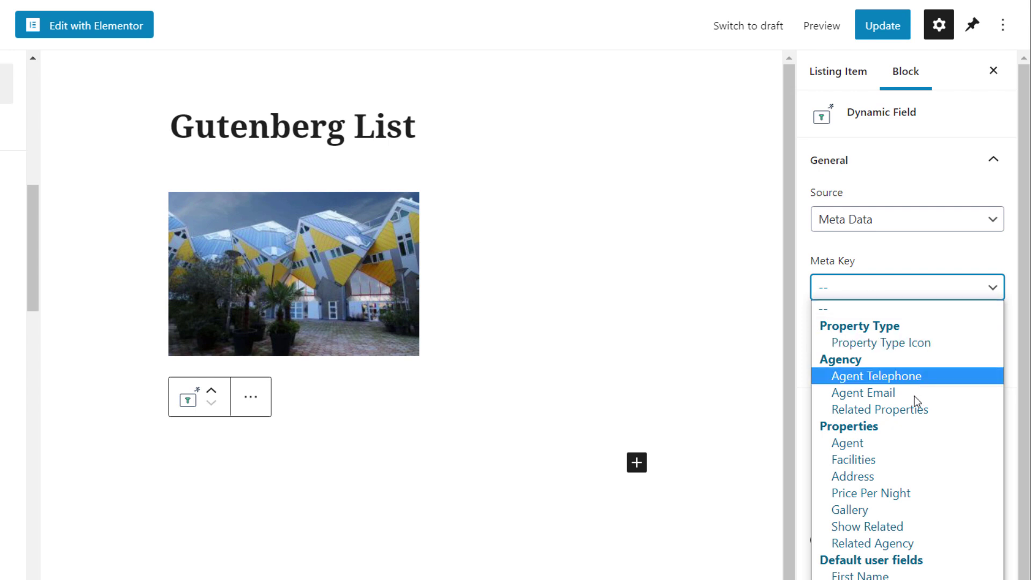
{"action": "left_click", "coordinate": [856, 476]}
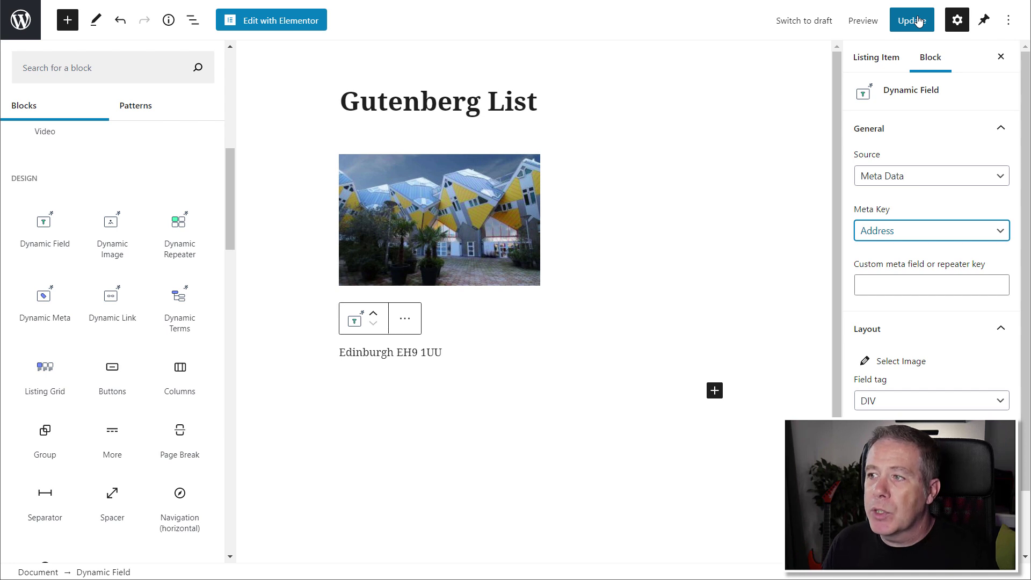
{"action": "left_click", "coordinate": [912, 23]}
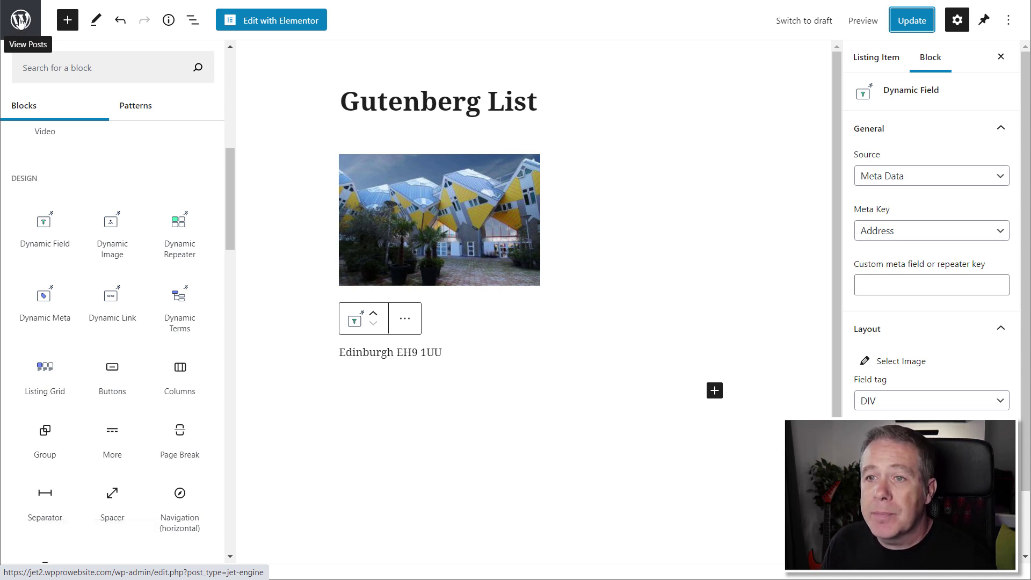
Create a new page from Pages > Add New titled 'Search Results'.
{"action": "left_click", "coordinate": [16, 24]}
{"action": "mouse_move", "coordinate": [47, 124]}
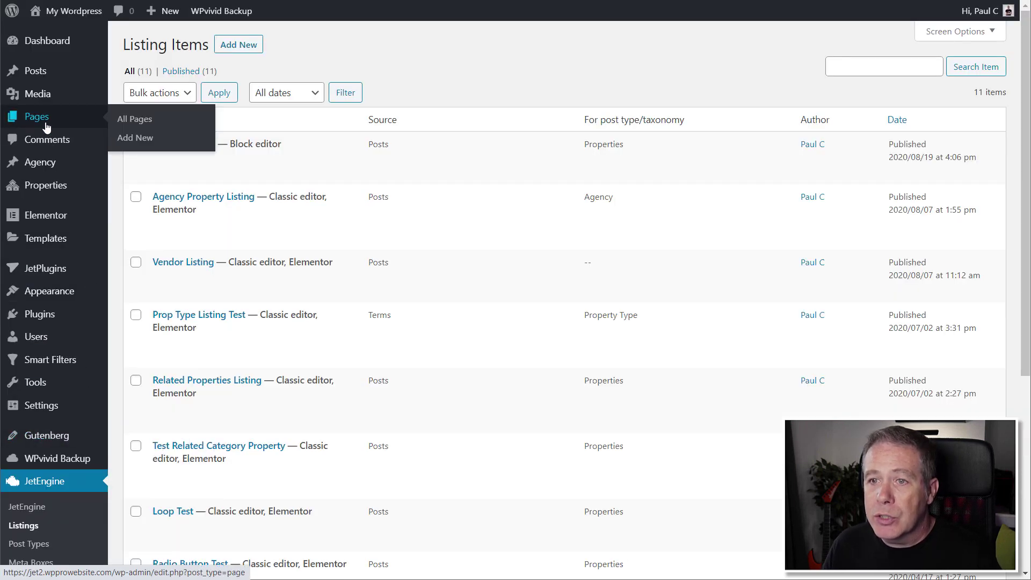
{"action": "left_click", "coordinate": [139, 139]}
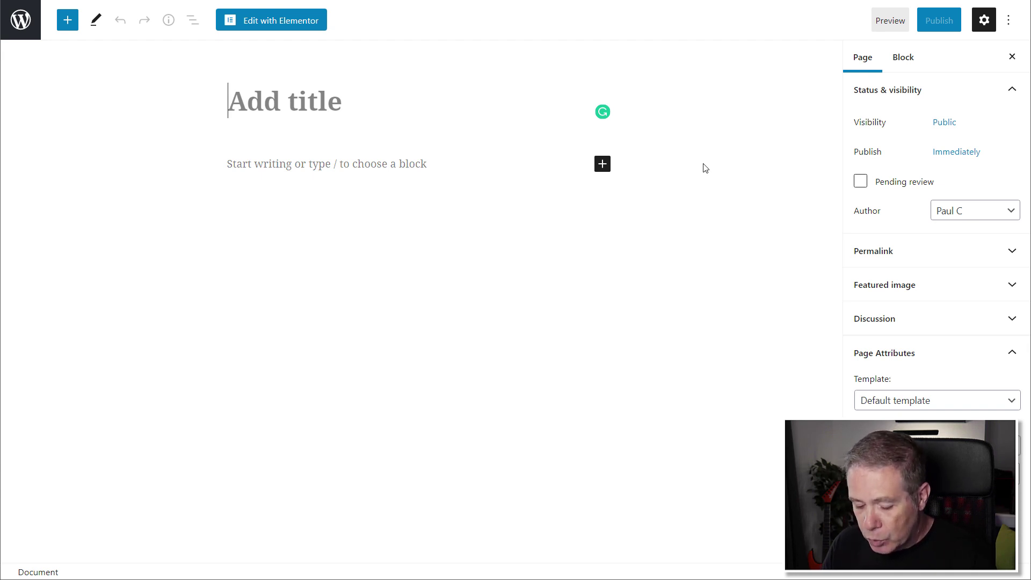
{"action": "type", "text": "Search Results"}
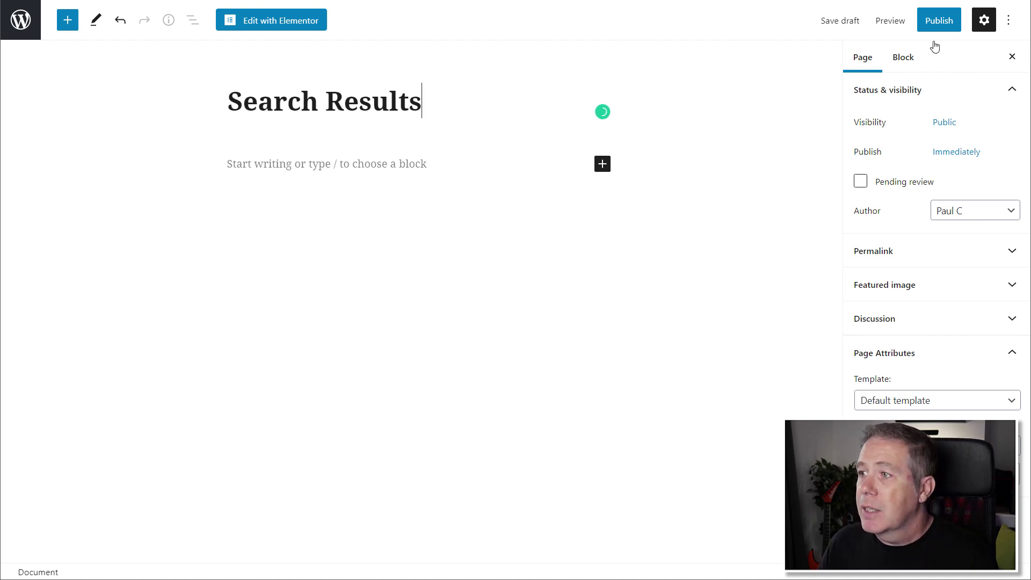
{"action": "left_click", "coordinate": [63, 23]}
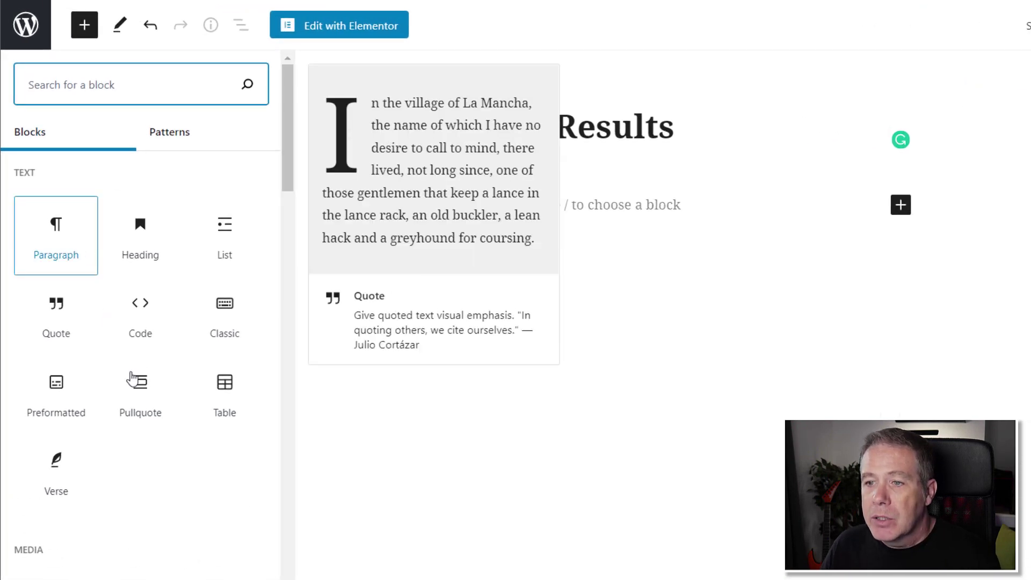
Add a one-third/two-thirds Columns block and set the left column width to 25%.
{"action": "mouse_move", "coordinate": [161, 432]}
{"action": "scroll", "coordinate": [162, 436], "scroll_direction": "down", "scroll_amount": 2}
{"action": "scroll", "coordinate": [162, 436], "scroll_direction": "down", "scroll_amount": 5}
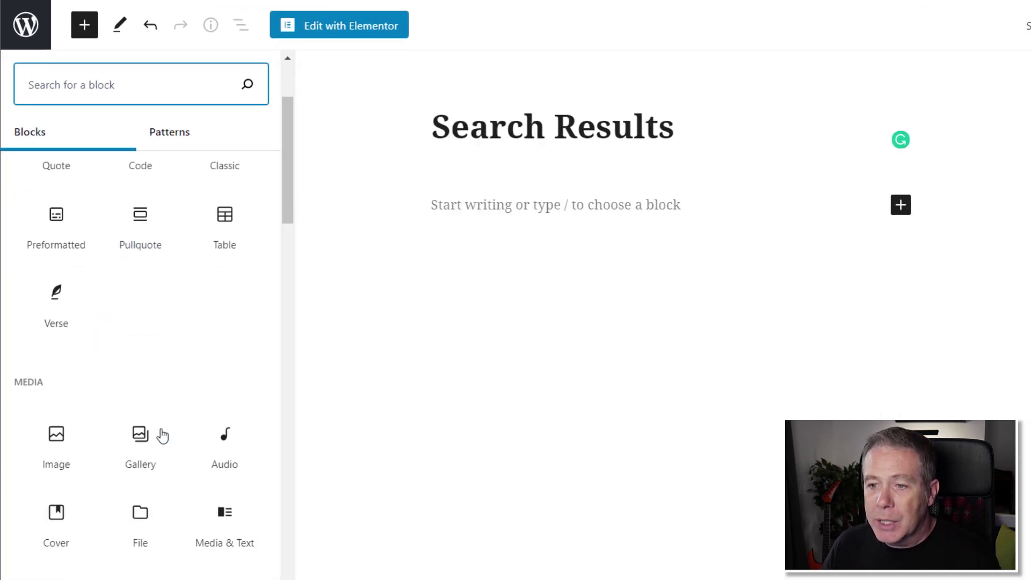
{"action": "scroll", "coordinate": [162, 436], "scroll_direction": "down", "scroll_amount": 5}
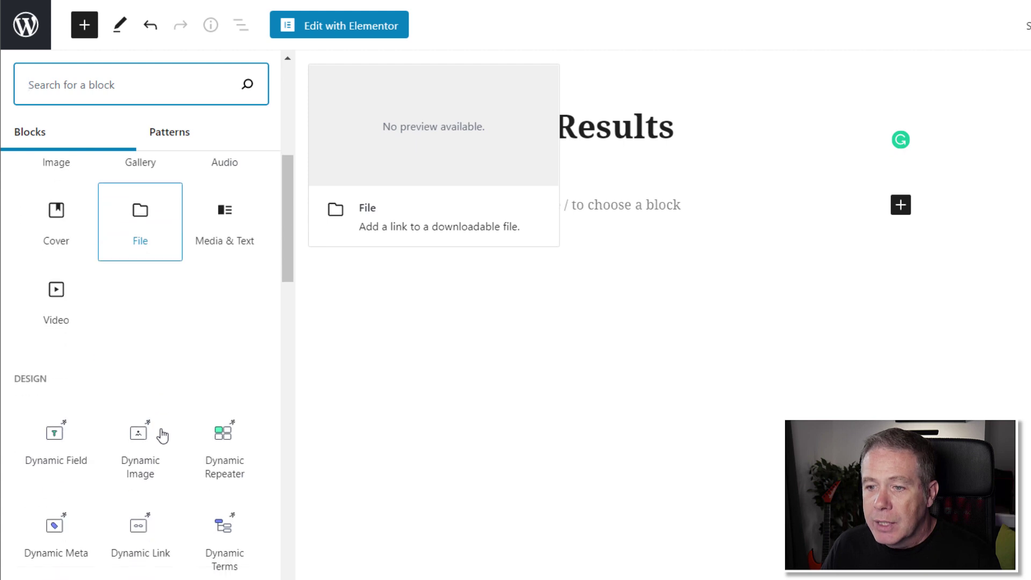
{"action": "mouse_move", "coordinate": [222, 505]}
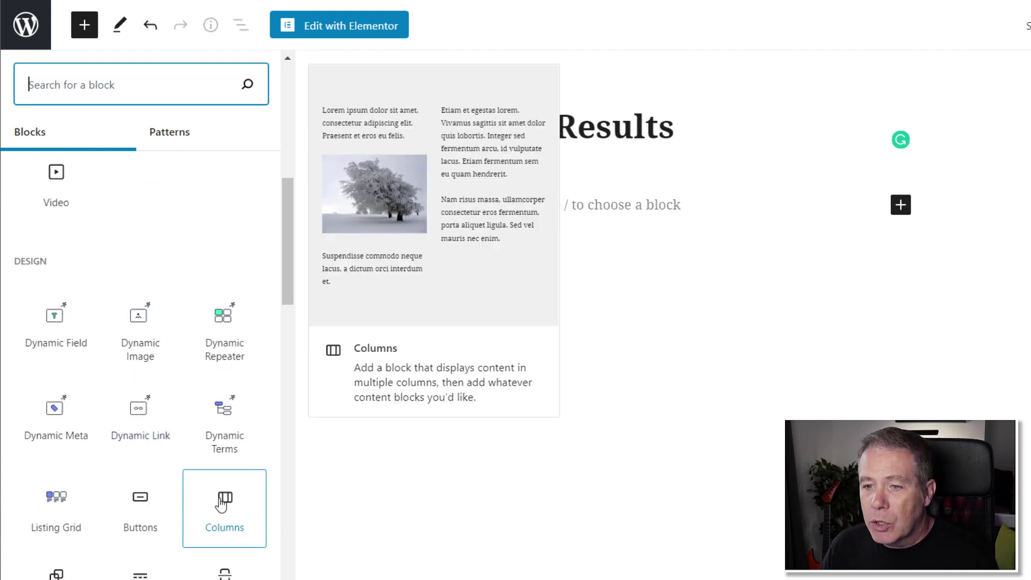
{"action": "left_click", "coordinate": [221, 505]}
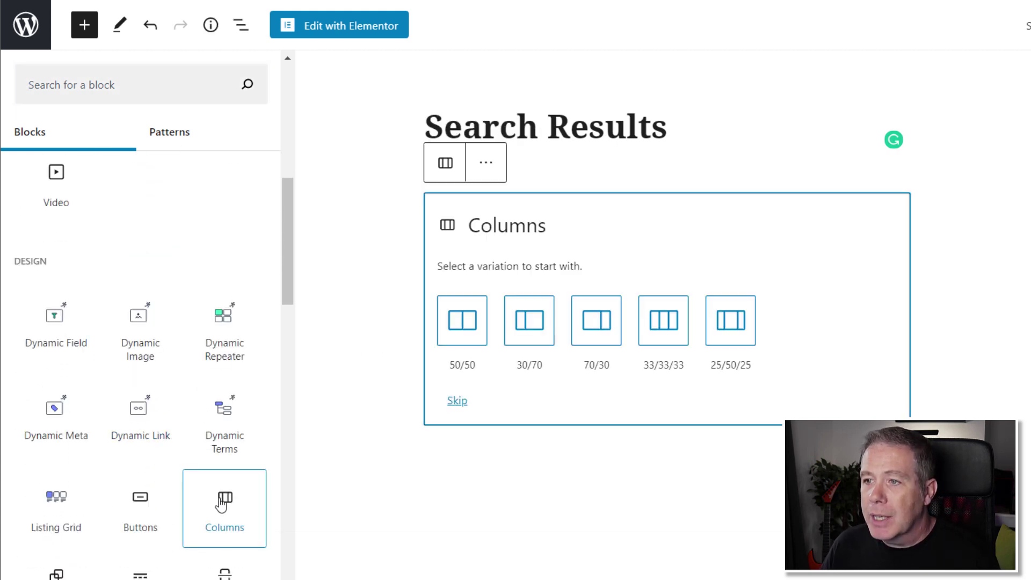
{"action": "left_click", "coordinate": [543, 332]}
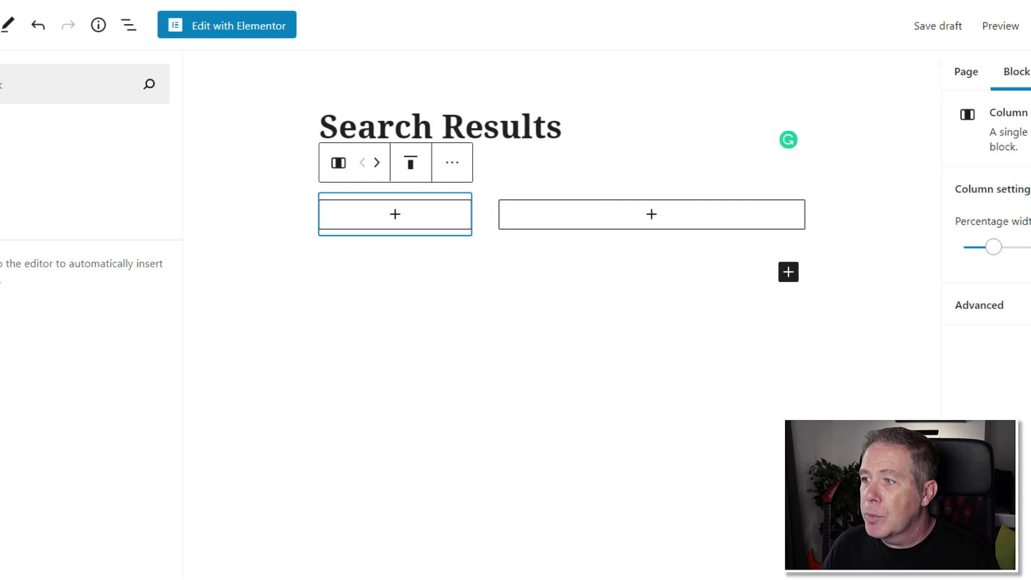
{"action": "double_click", "coordinate": [944, 247]}
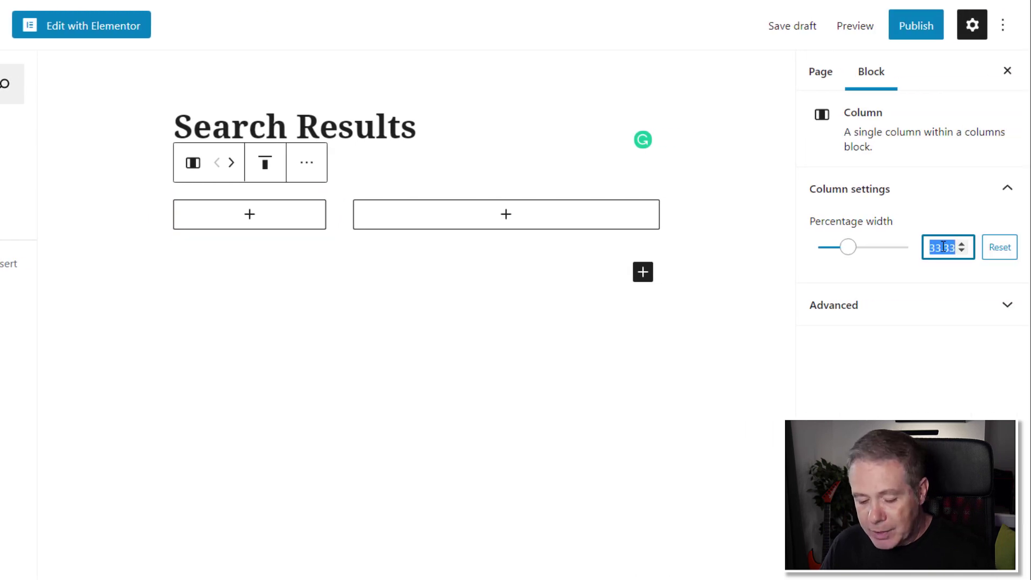
{"action": "type", "text": "25"}
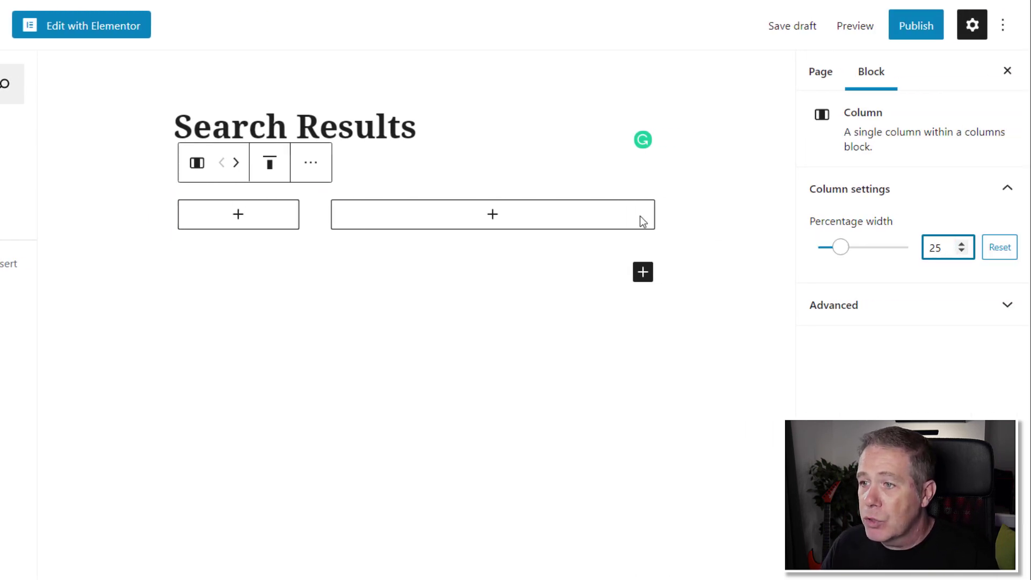
Set the right column's width from 66.66 to 75%.
{"action": "left_click", "coordinate": [643, 221]}
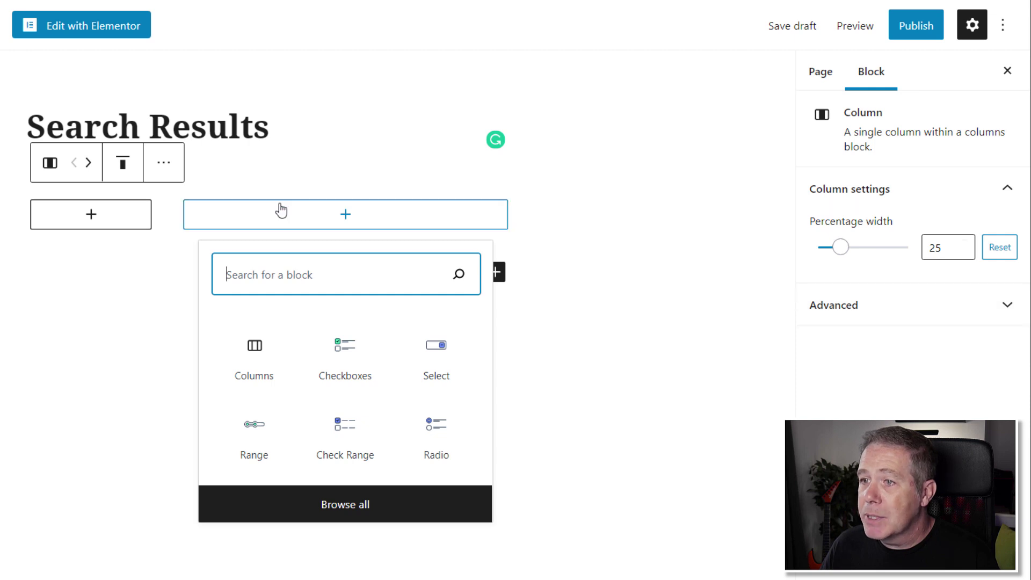
{"action": "left_click", "coordinate": [313, 180]}
{"action": "left_click", "coordinate": [308, 197]}
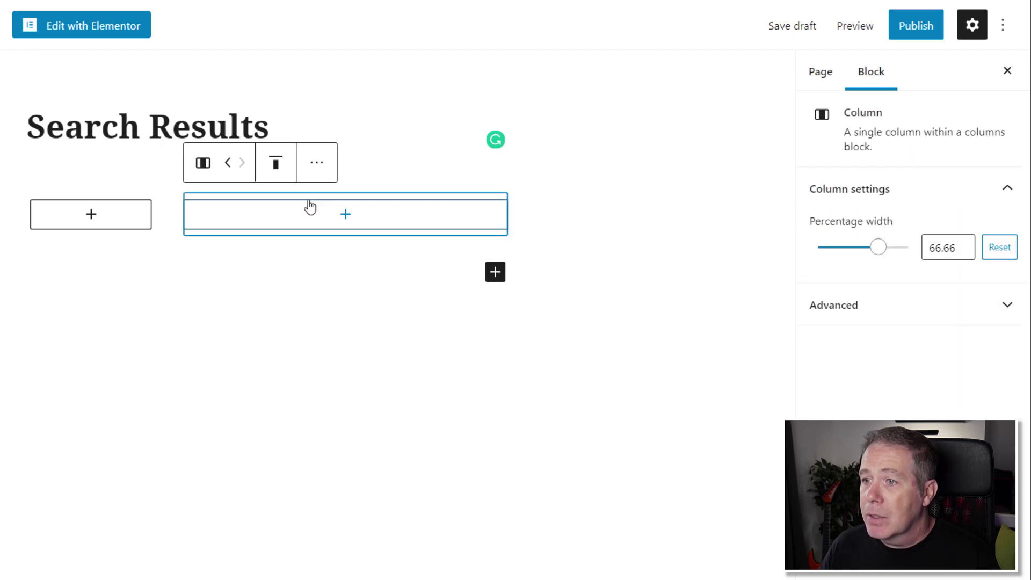
{"action": "double_click", "coordinate": [947, 247]}
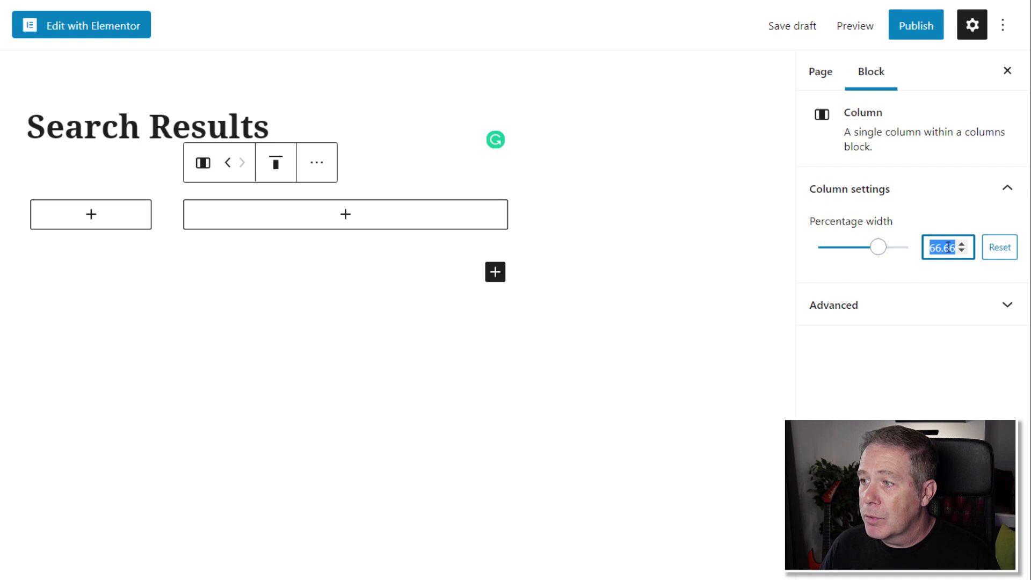
{"action": "type", "text": "75"}
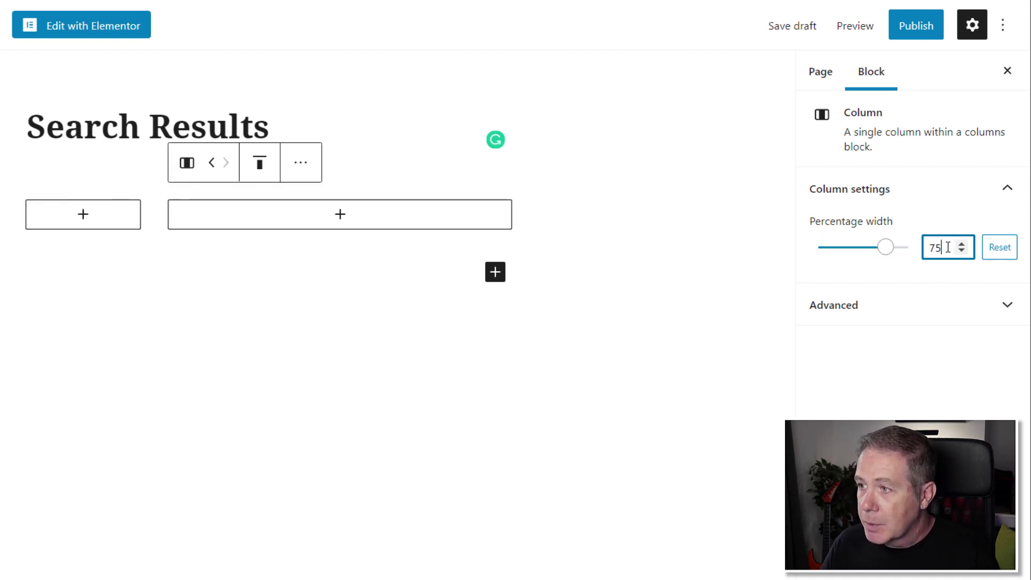
{"action": "left_click", "coordinate": [271, 279]}
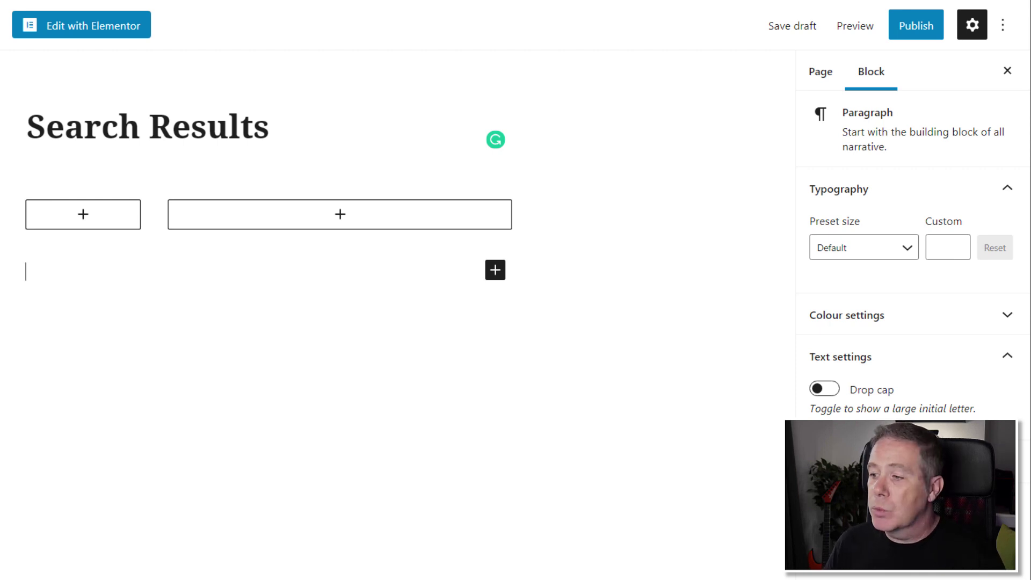
{"action": "left_click", "coordinate": [430, 214]}
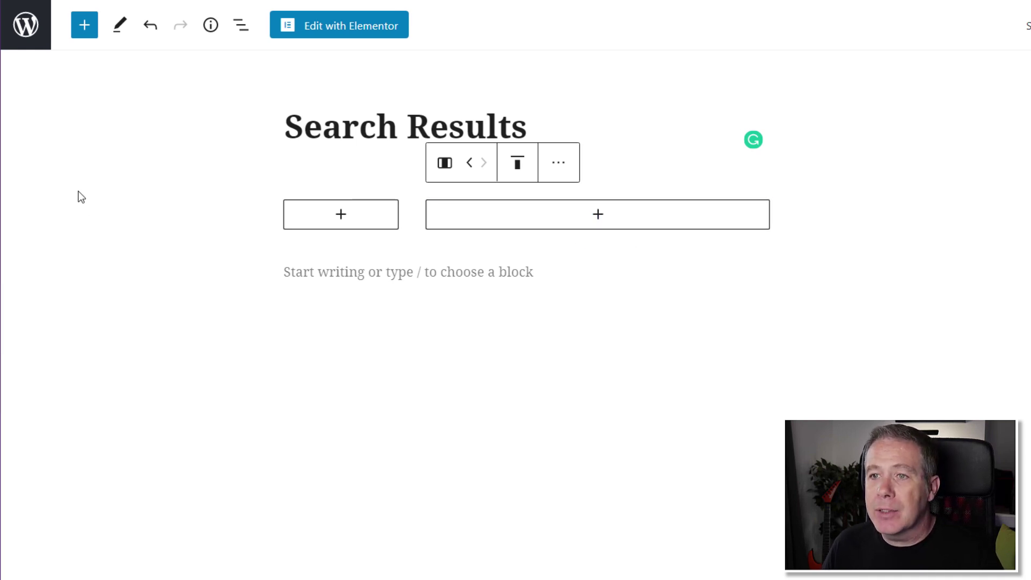
Insert a Listing Grid in the right column using Gutenberg List with 2 columns.
{"action": "left_click", "coordinate": [614, 222]}
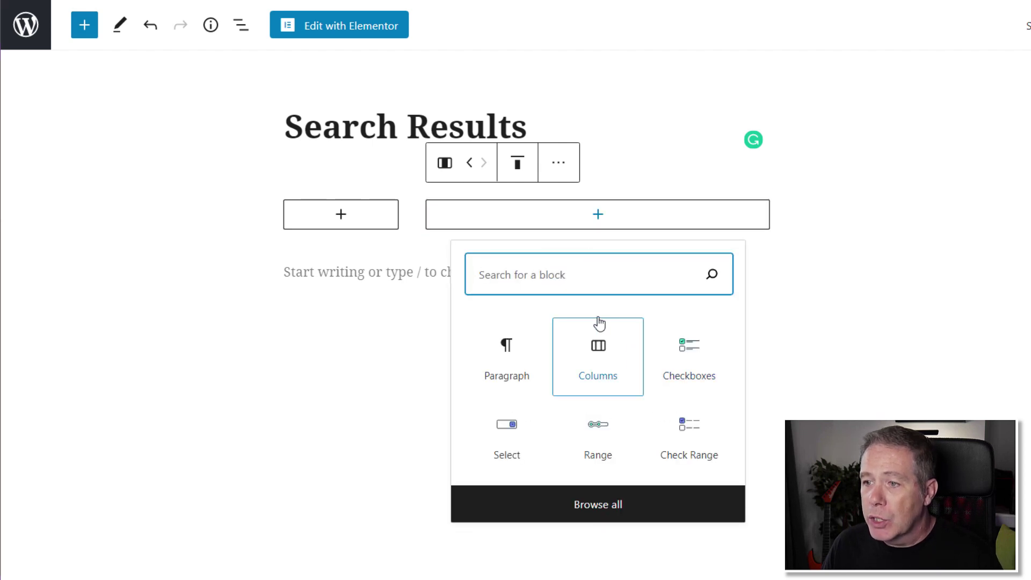
{"action": "type", "text": "list"}
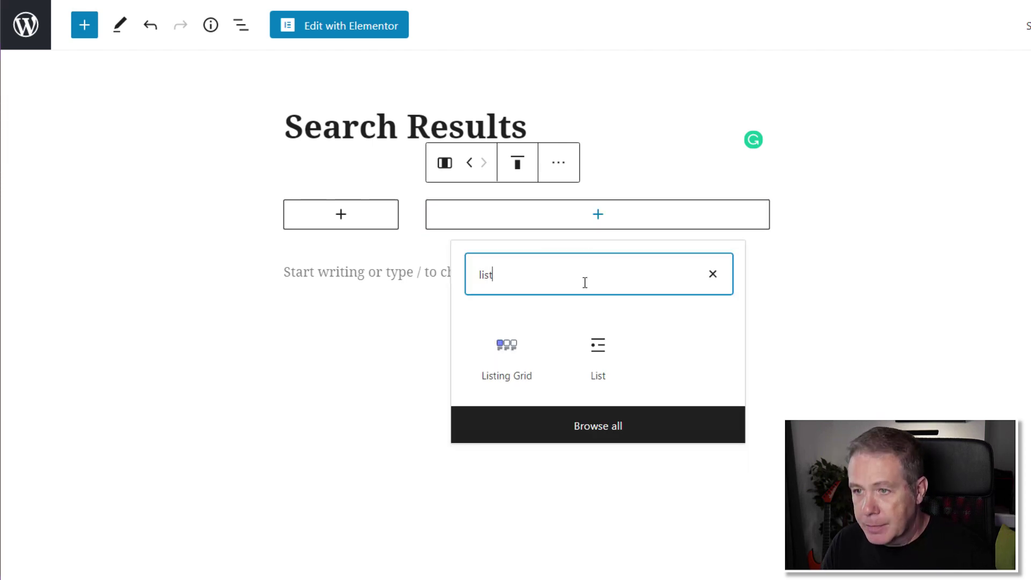
{"action": "left_click", "coordinate": [519, 355]}
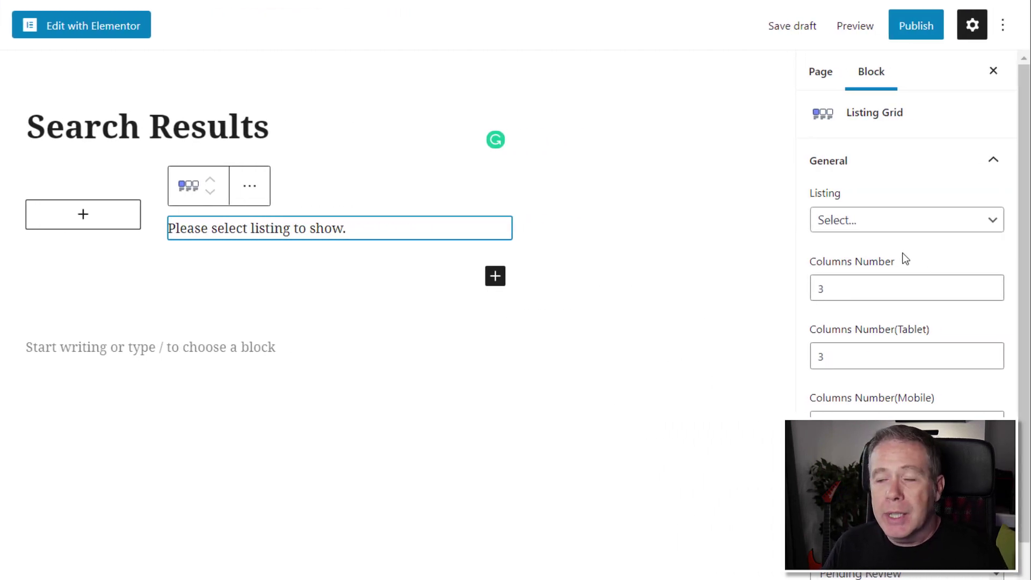
{"action": "left_click", "coordinate": [880, 230]}
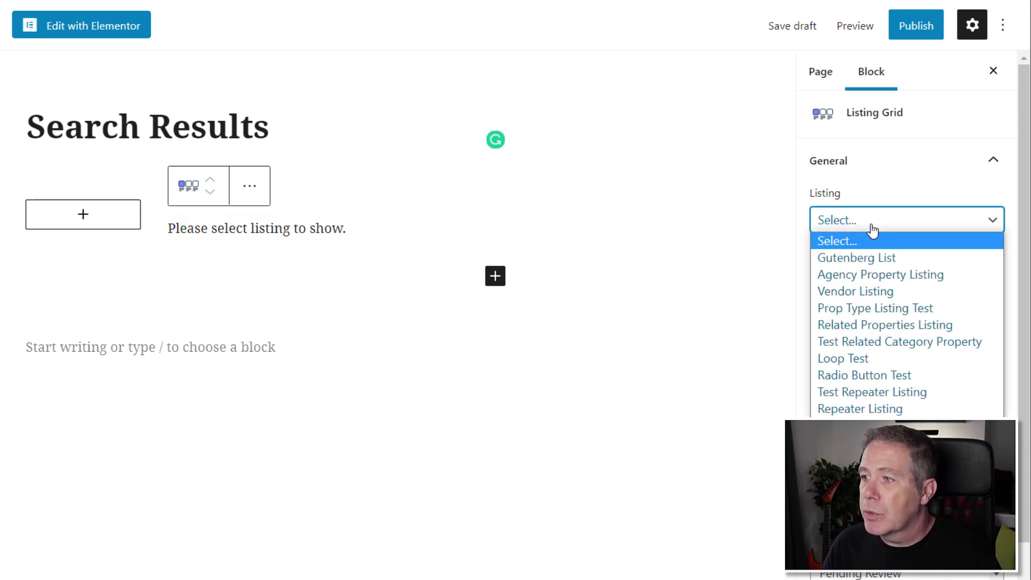
{"action": "left_click", "coordinate": [886, 258]}
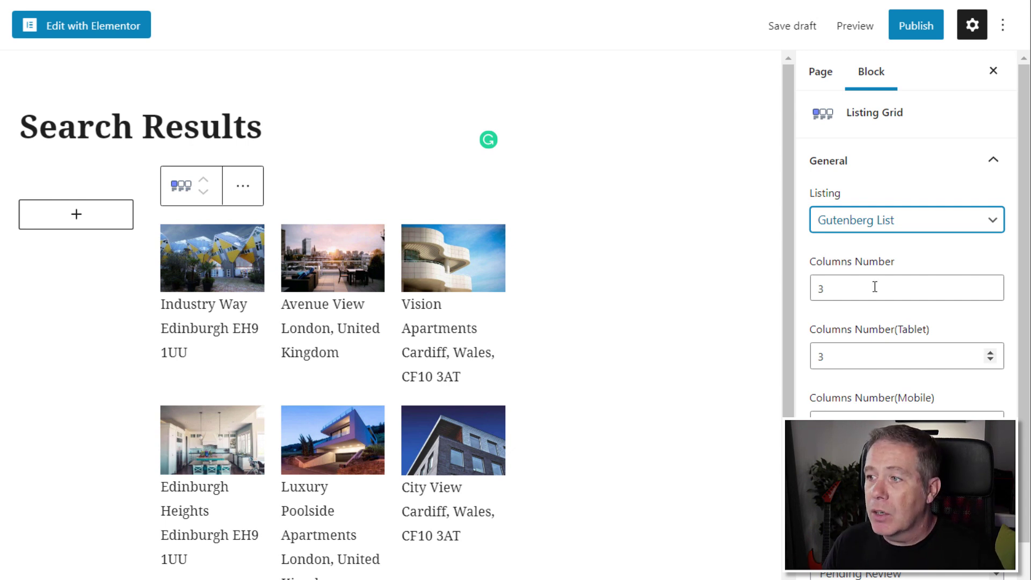
{"action": "left_click", "coordinate": [991, 292]}
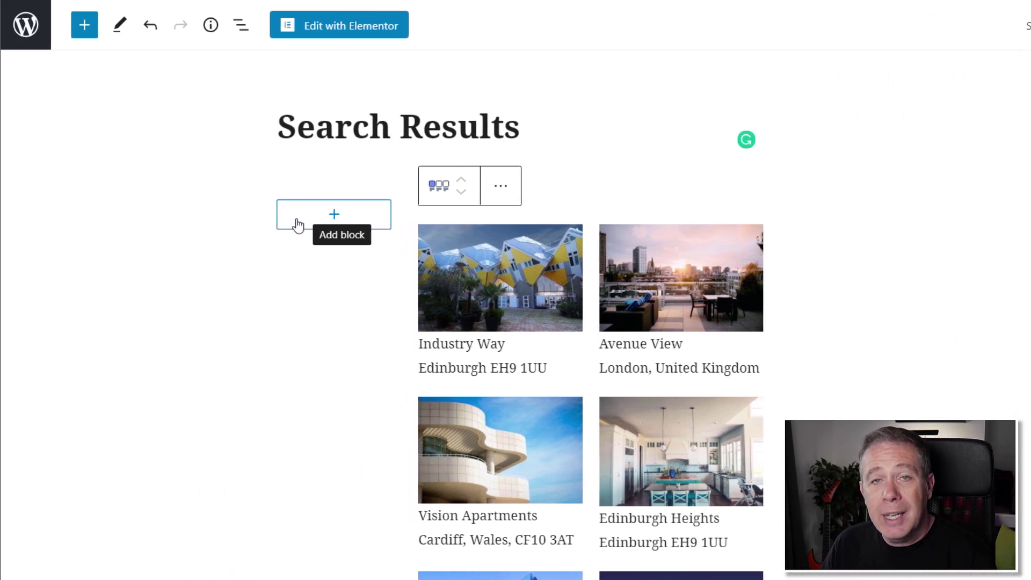
Add a Checkboxes filter in the left column for Property Location, applied to the Listing Grid.
{"action": "left_click", "coordinate": [334, 217]}
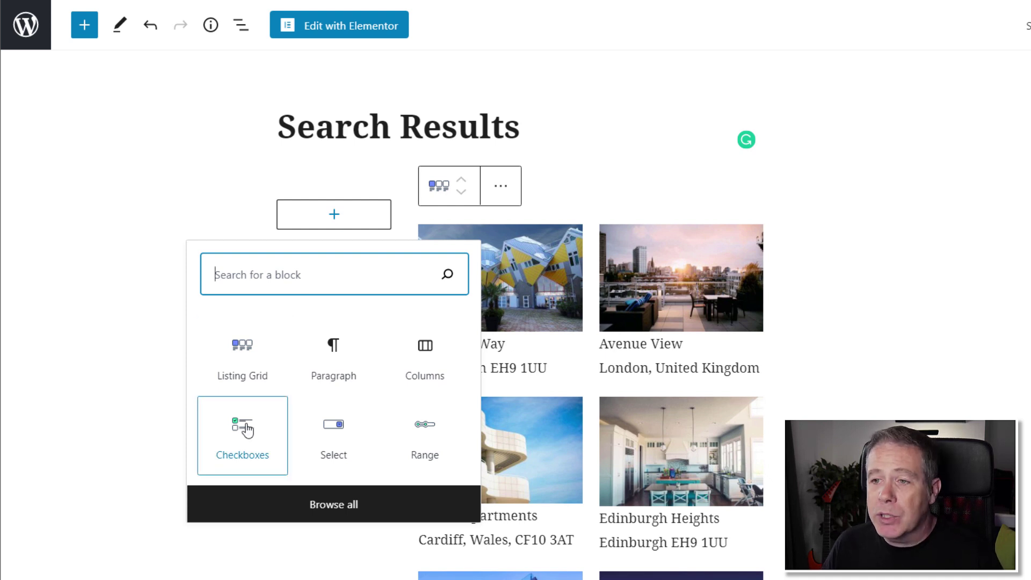
{"action": "left_click", "coordinate": [247, 430]}
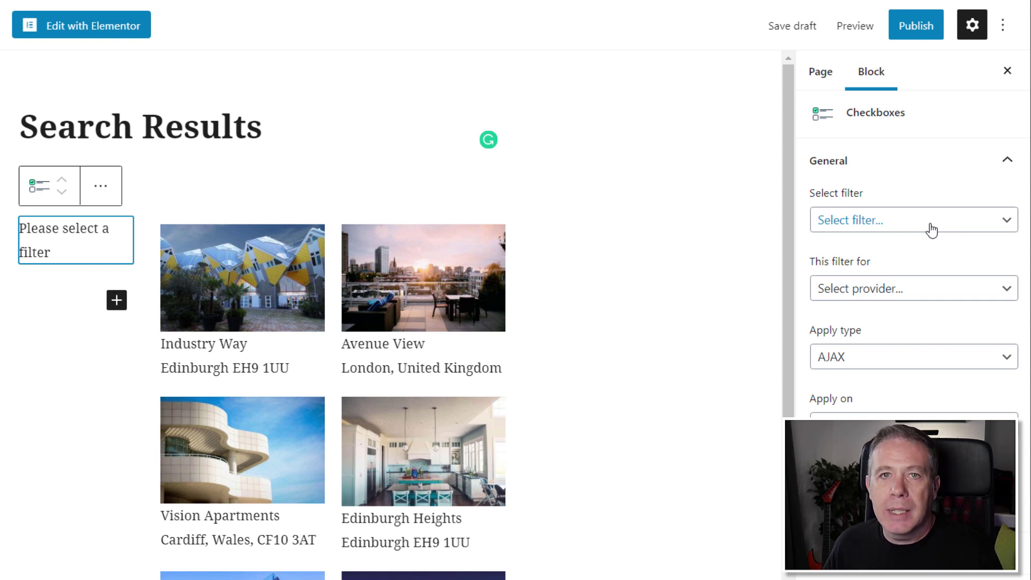
{"action": "left_click", "coordinate": [931, 230]}
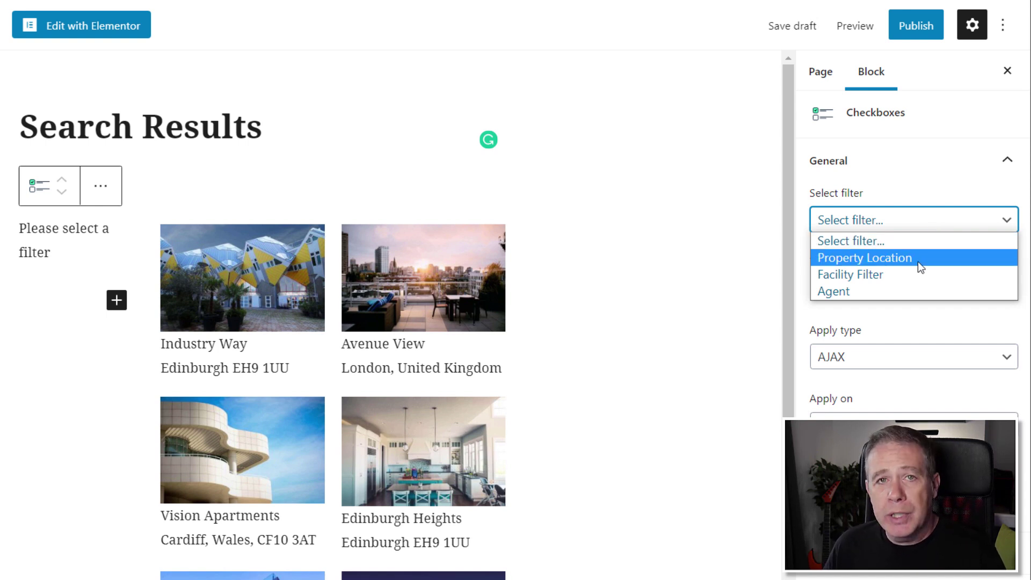
{"action": "left_click", "coordinate": [917, 257]}
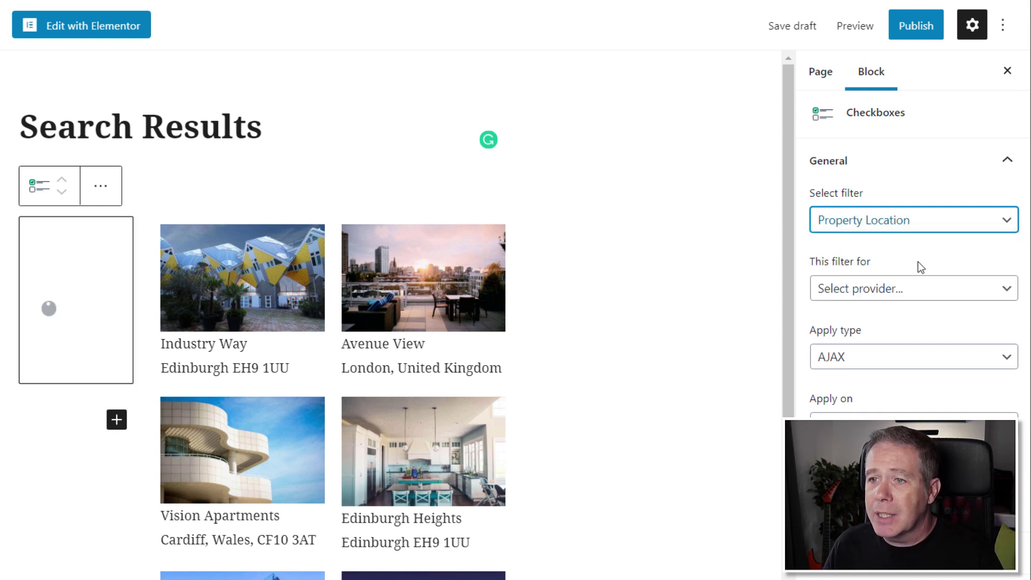
{"action": "left_click", "coordinate": [859, 292]}
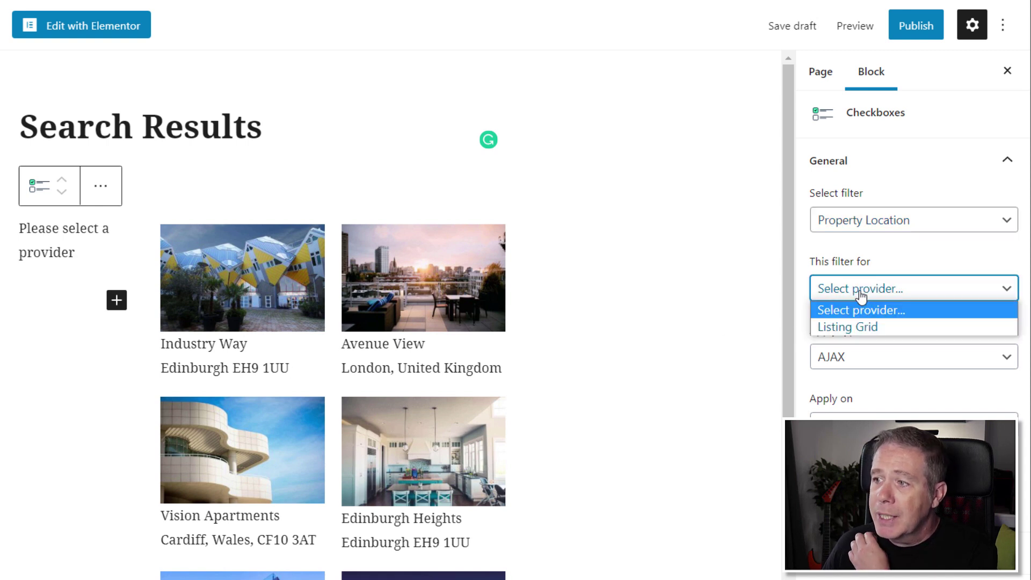
{"action": "left_click", "coordinate": [851, 326]}
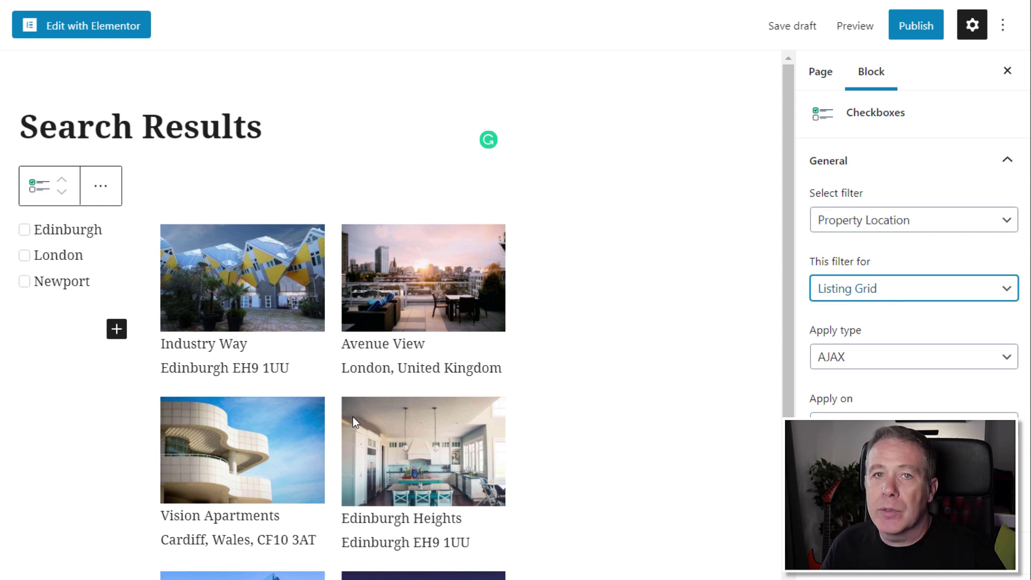
Save the draft, keep AJAX as the apply type, and publish the page.
{"action": "key", "text": "ctrl+s"}
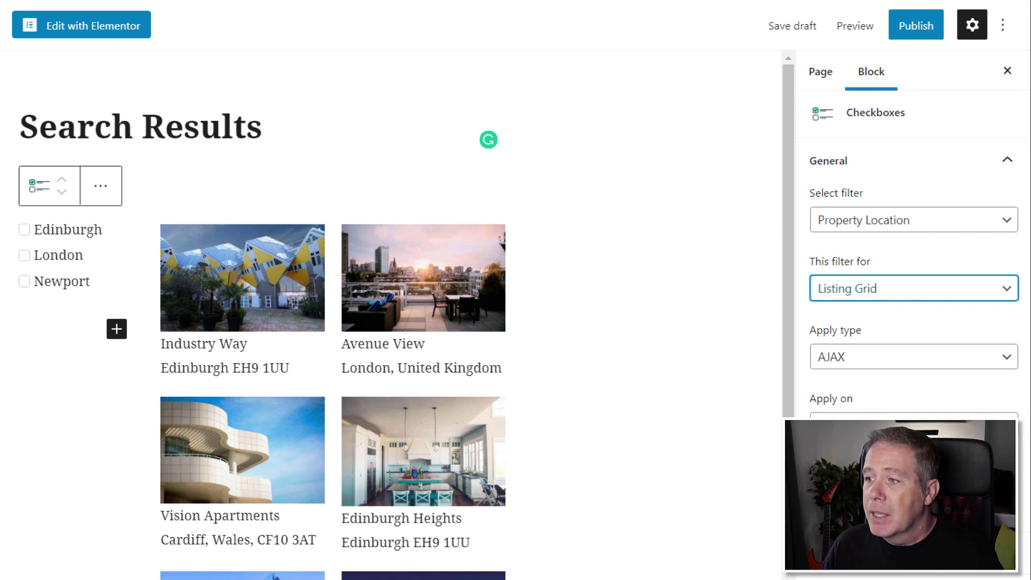
{"action": "left_click", "coordinate": [886, 366]}
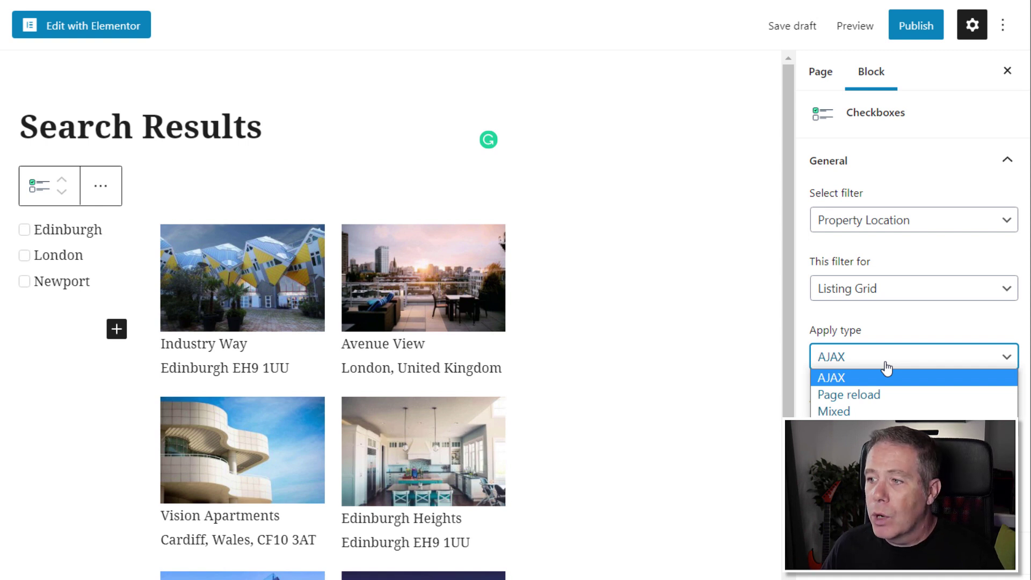
{"action": "left_click", "coordinate": [910, 326]}
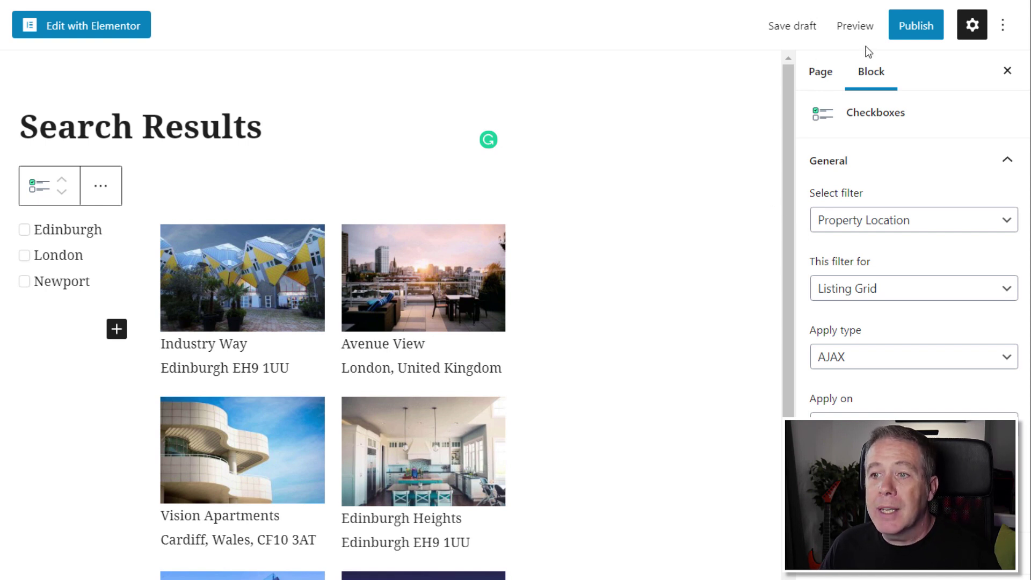
{"action": "left_click", "coordinate": [917, 33]}
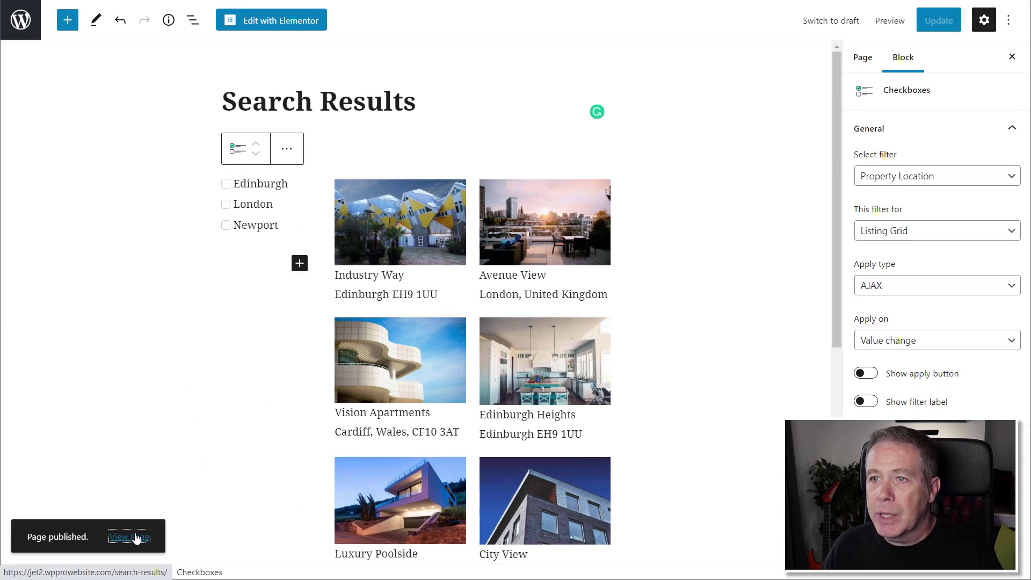
Open the live Search Results page from the View Page notice.
{"action": "left_click", "coordinate": [131, 537]}
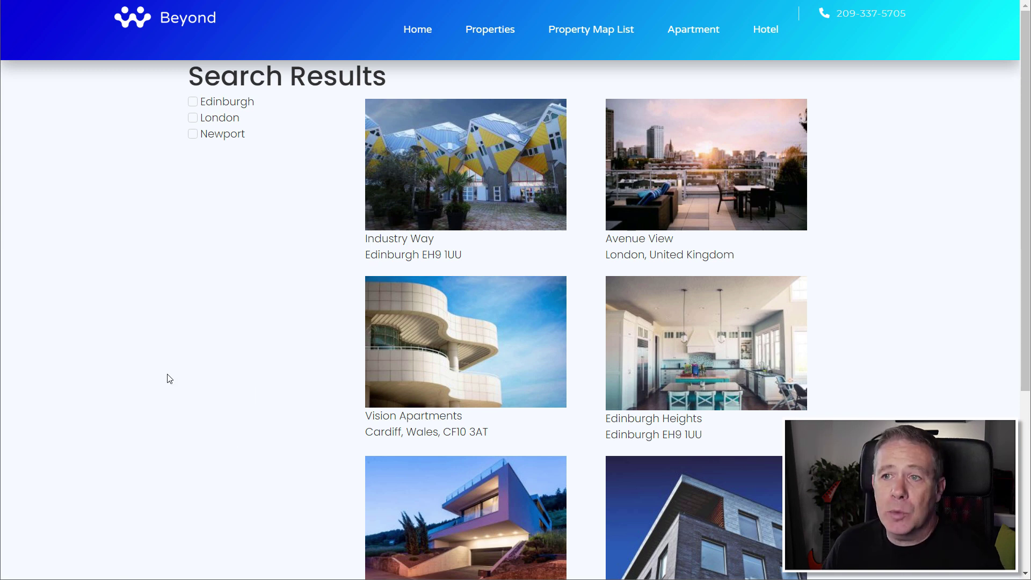
{"action": "left_click_drag", "start_coordinate": [191, 76], "coordinate": [386, 78]}
{"action": "left_click", "coordinate": [280, 289]}
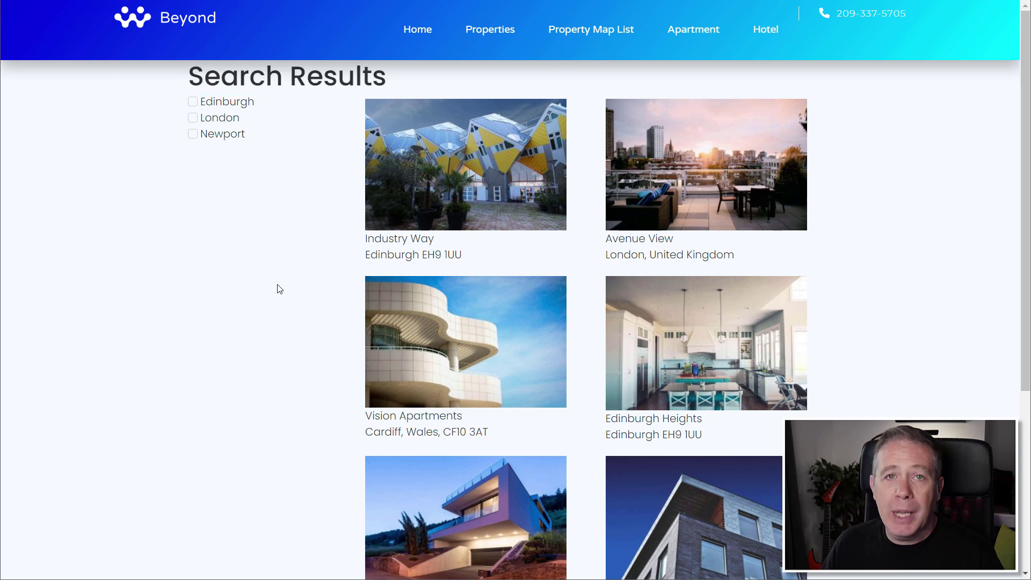
Tick and untick London, then Edinburgh, to confirm the grid filters by location.
{"action": "left_click", "coordinate": [211, 121]}
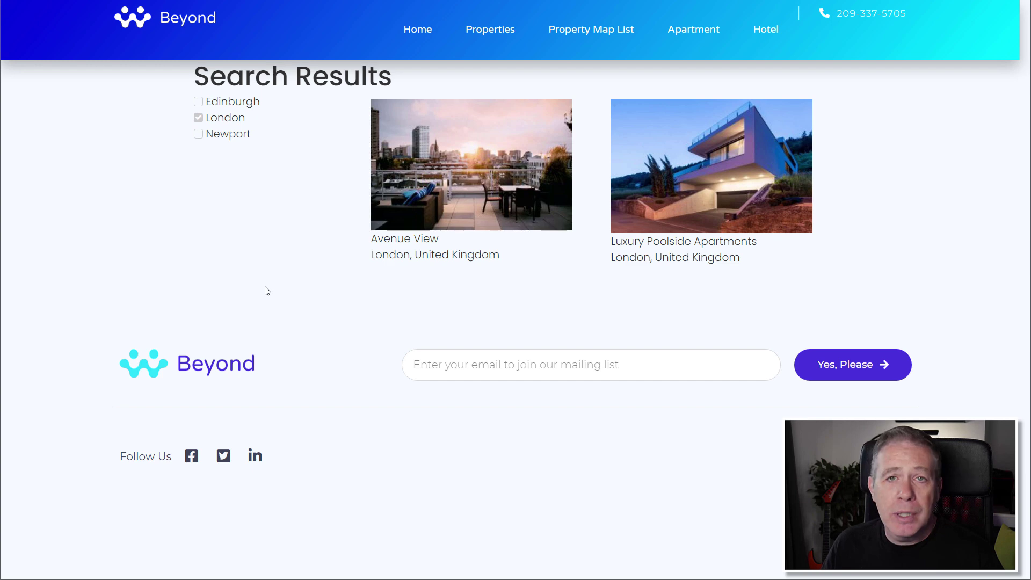
{"action": "left_click", "coordinate": [235, 116]}
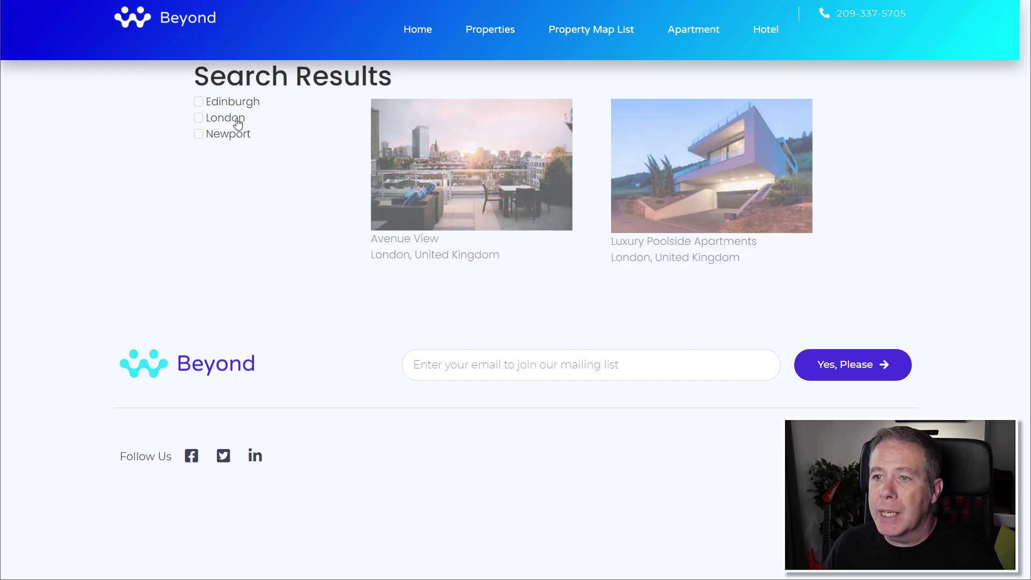
{"action": "left_click", "coordinate": [234, 103]}
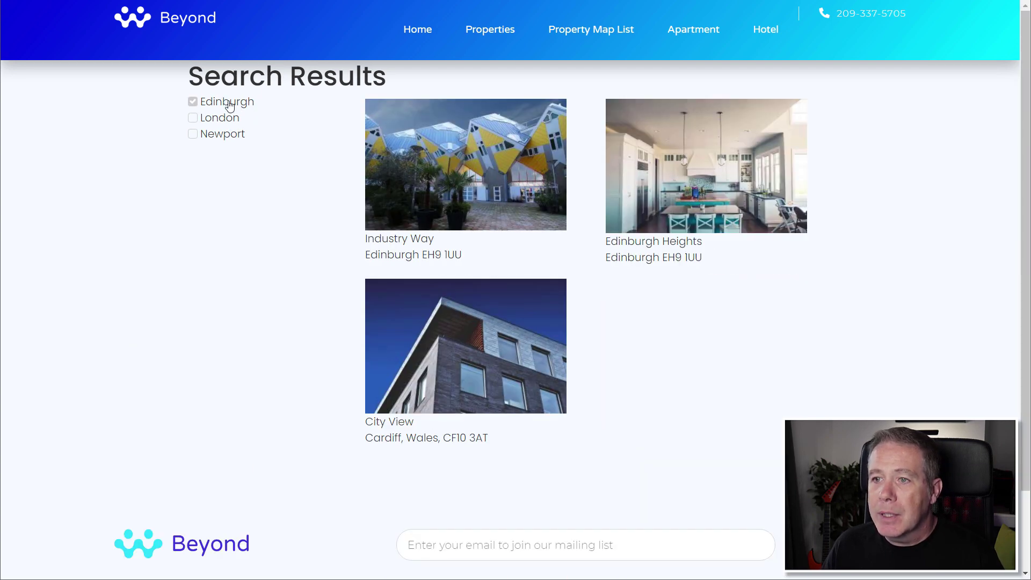
{"action": "left_click", "coordinate": [230, 104]}
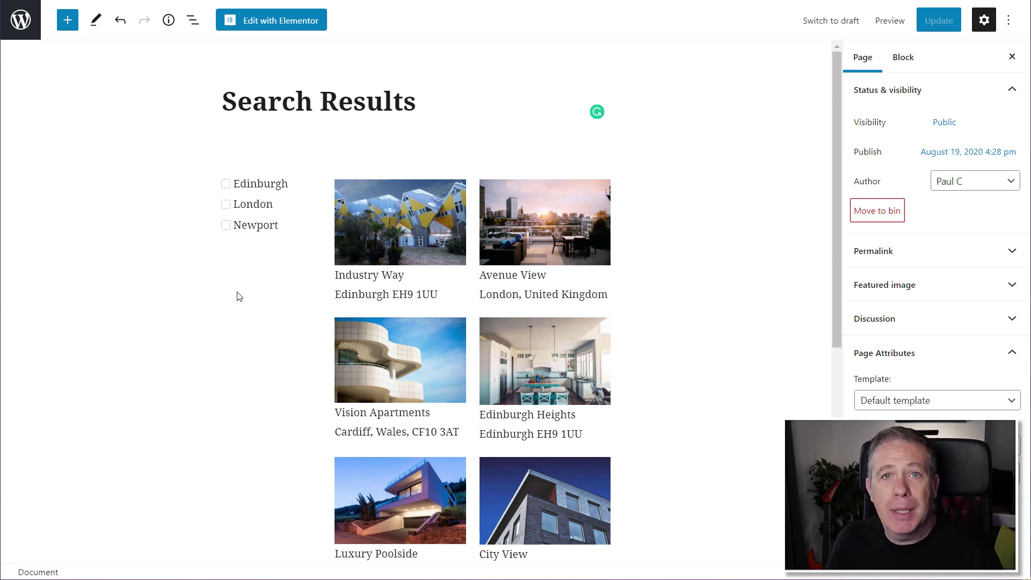
Insert a Range filter block below the location checkboxes filter.
{"action": "left_click", "coordinate": [271, 235]}
{"action": "left_click", "coordinate": [299, 264]}
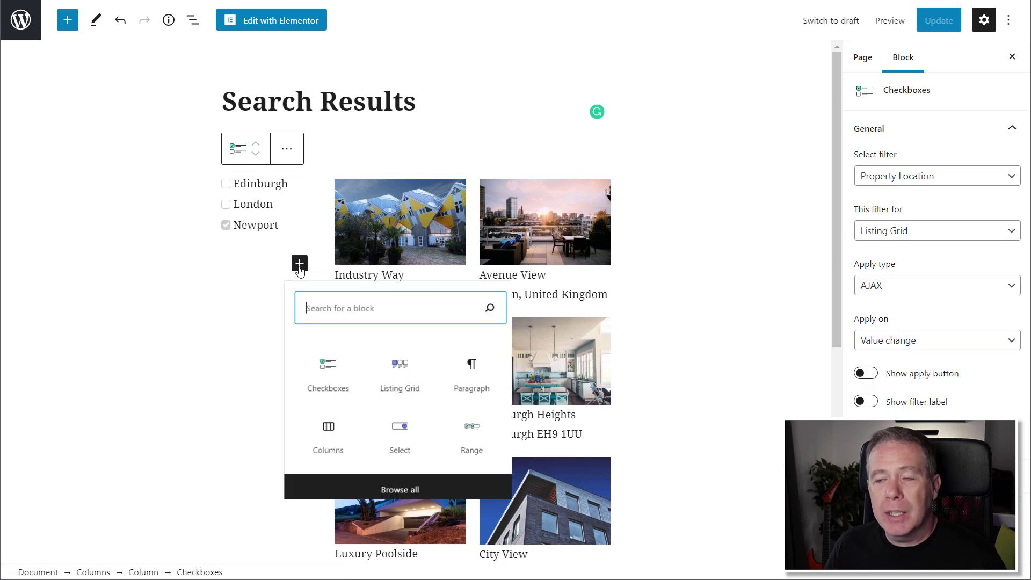
{"action": "left_click", "coordinate": [472, 436]}
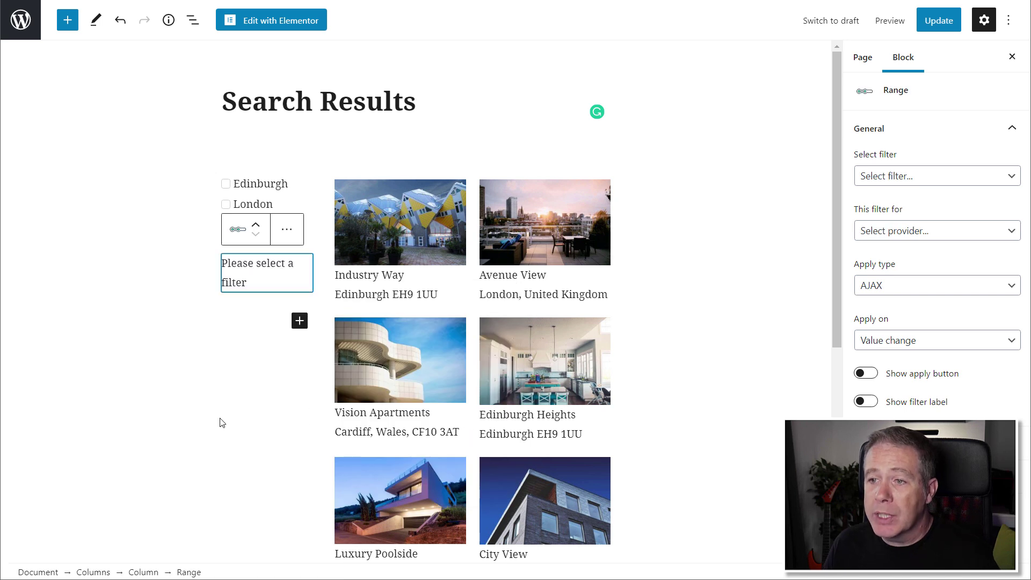
Set the range filter to Price per night, targeting the Listing Grid, applied on value change.
{"action": "left_click", "coordinate": [922, 176]}
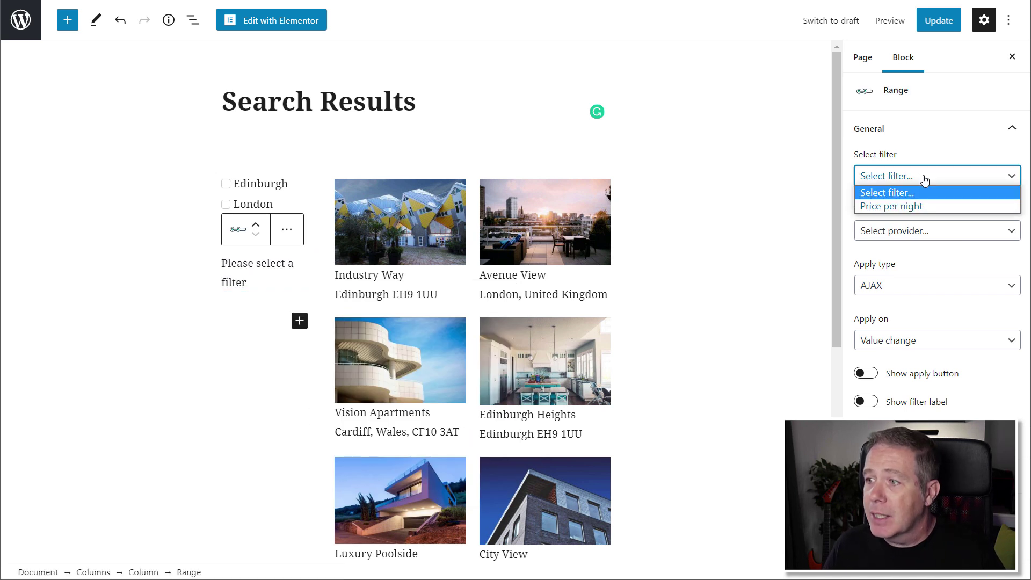
{"action": "left_click", "coordinate": [921, 205]}
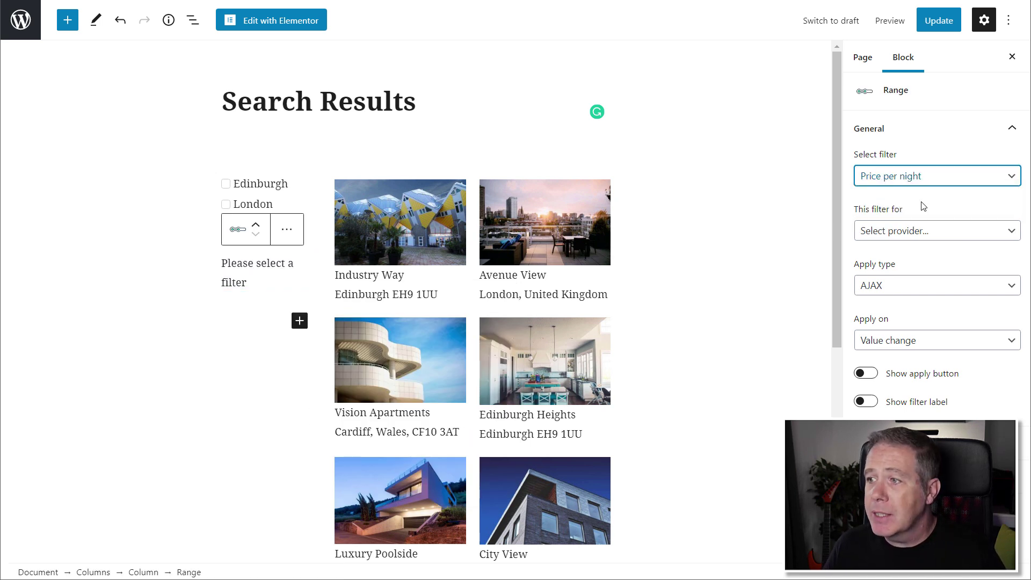
{"action": "left_click", "coordinate": [916, 232]}
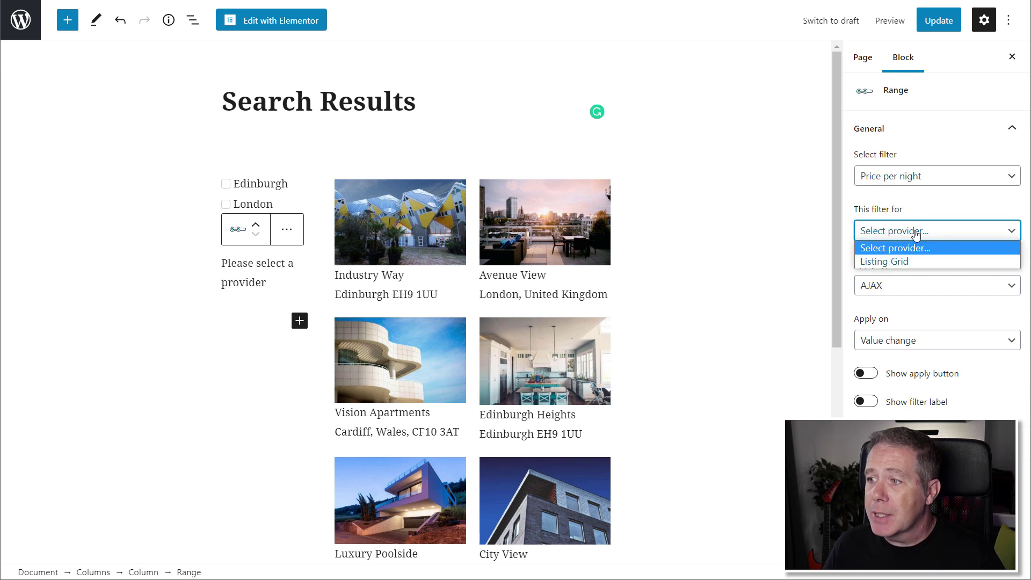
{"action": "left_click", "coordinate": [913, 262]}
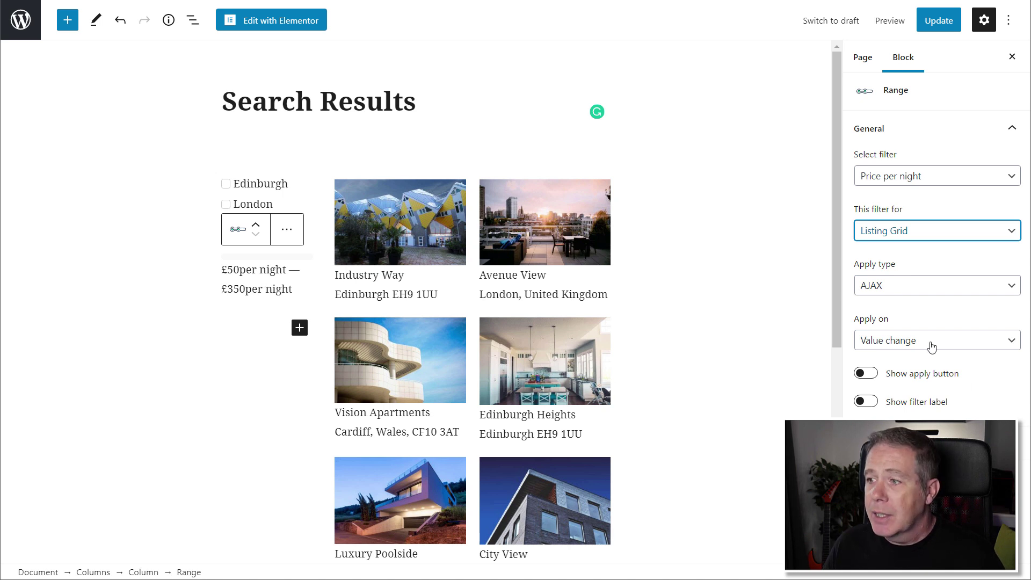
{"action": "left_click", "coordinate": [904, 344]}
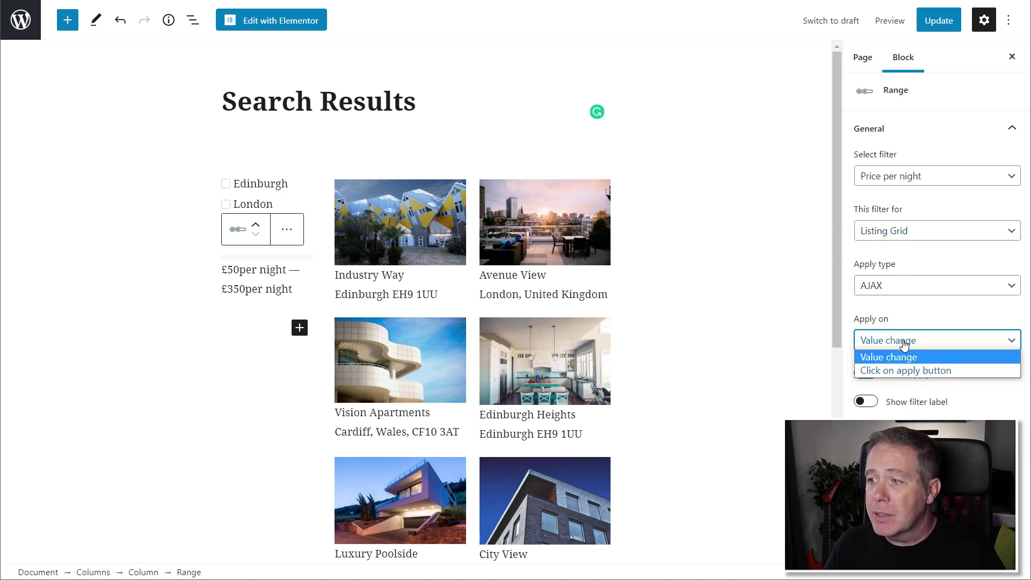
{"action": "left_click", "coordinate": [946, 318]}
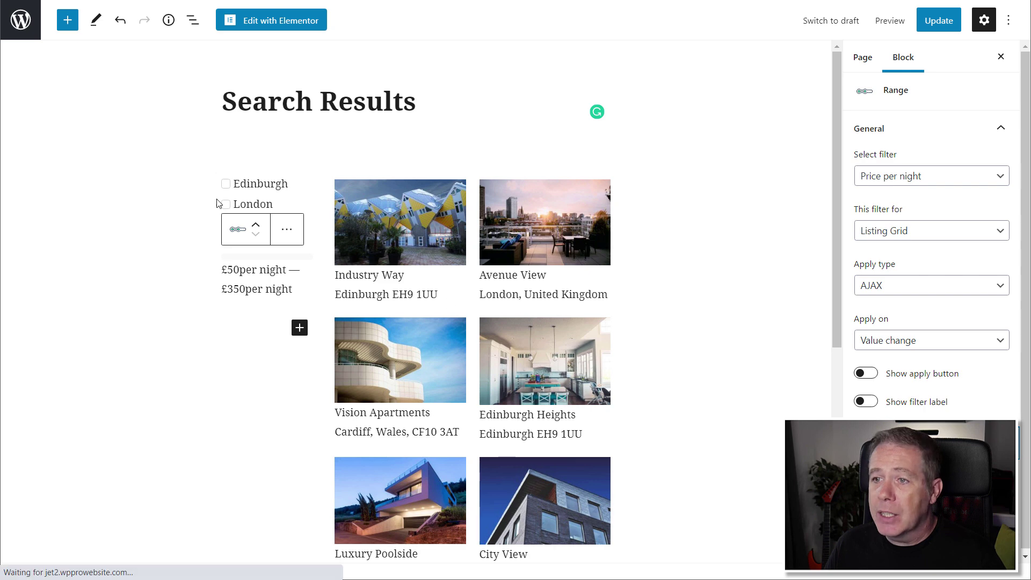
Save the Search Results page with Ctrl+S.
{"action": "key", "text": "ctrl+s"}
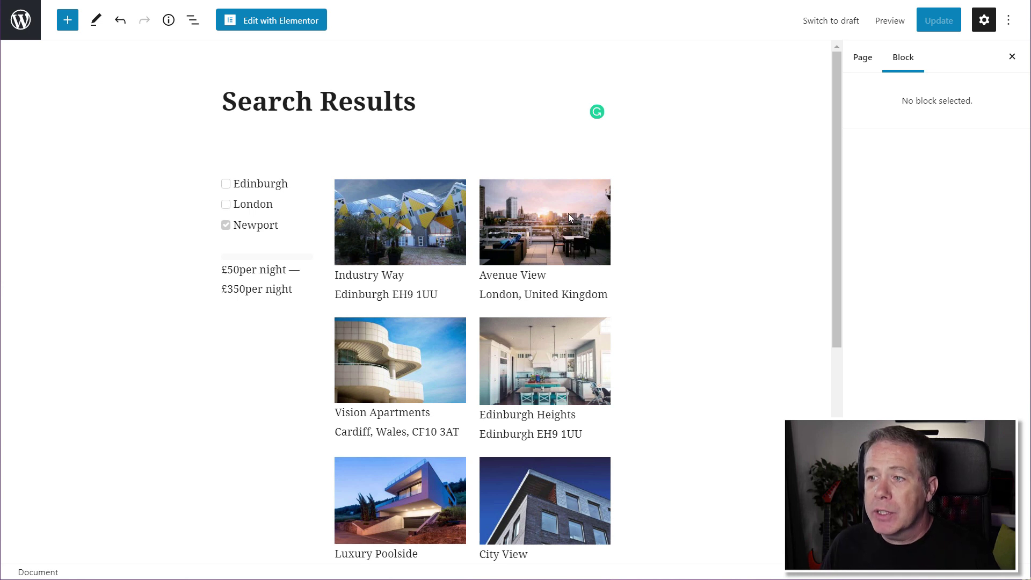
Select the property Listing Grid and expand its Query Settings panel.
{"action": "left_click", "coordinate": [554, 199]}
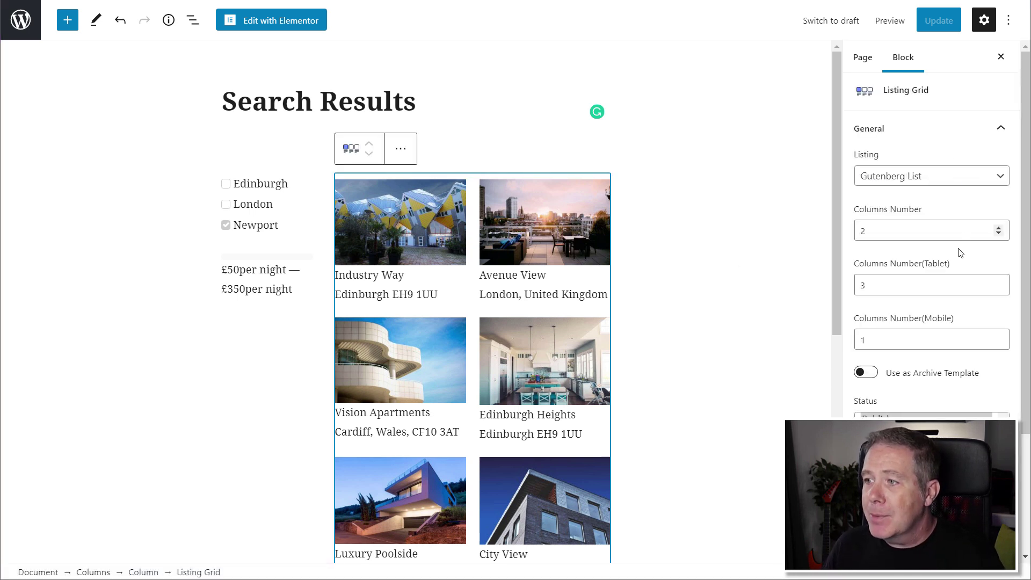
{"action": "scroll", "coordinate": [959, 251], "scroll_direction": "down", "scroll_amount": 3}
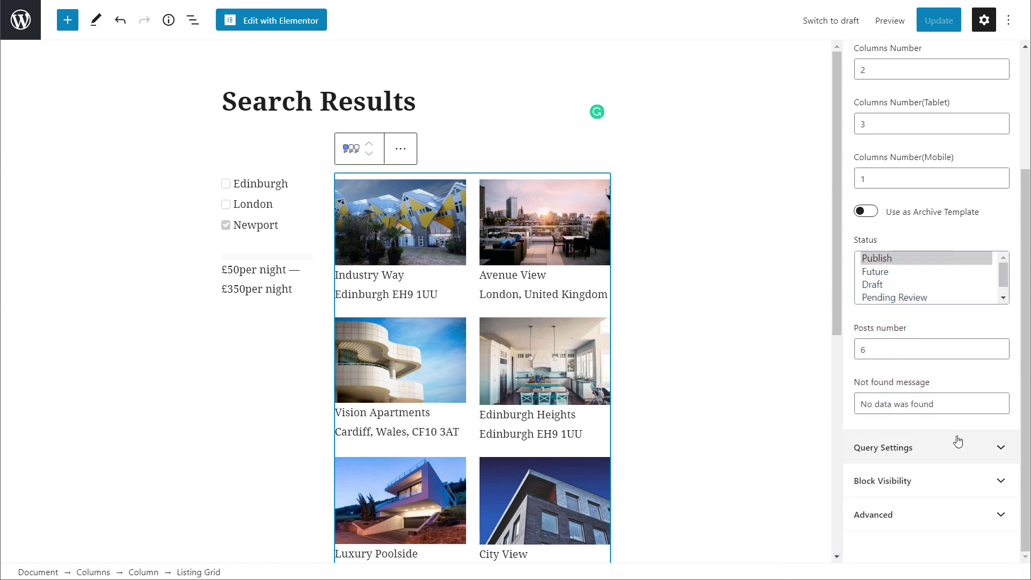
{"action": "left_click", "coordinate": [916, 450]}
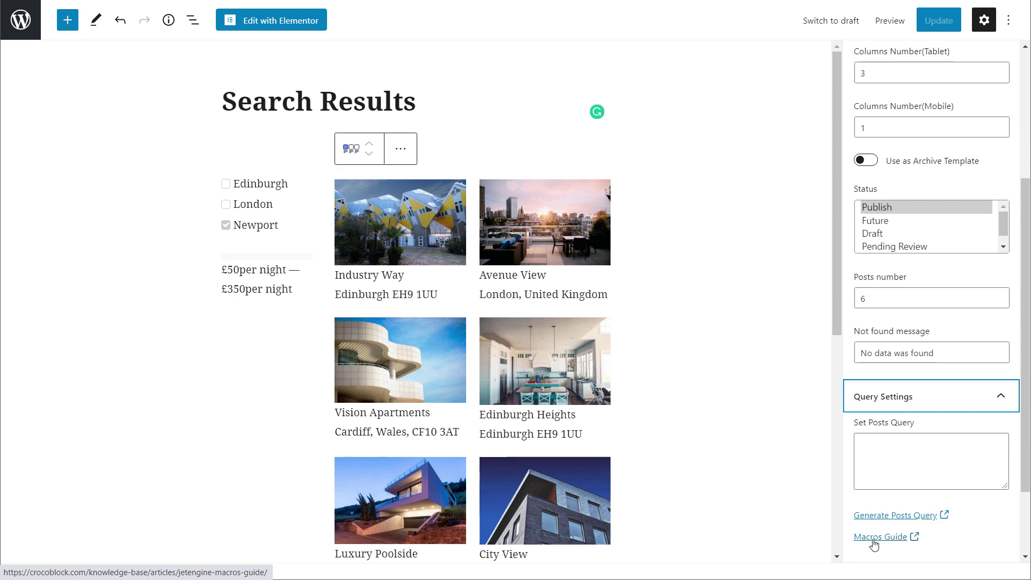
{"action": "left_click", "coordinate": [873, 540]}
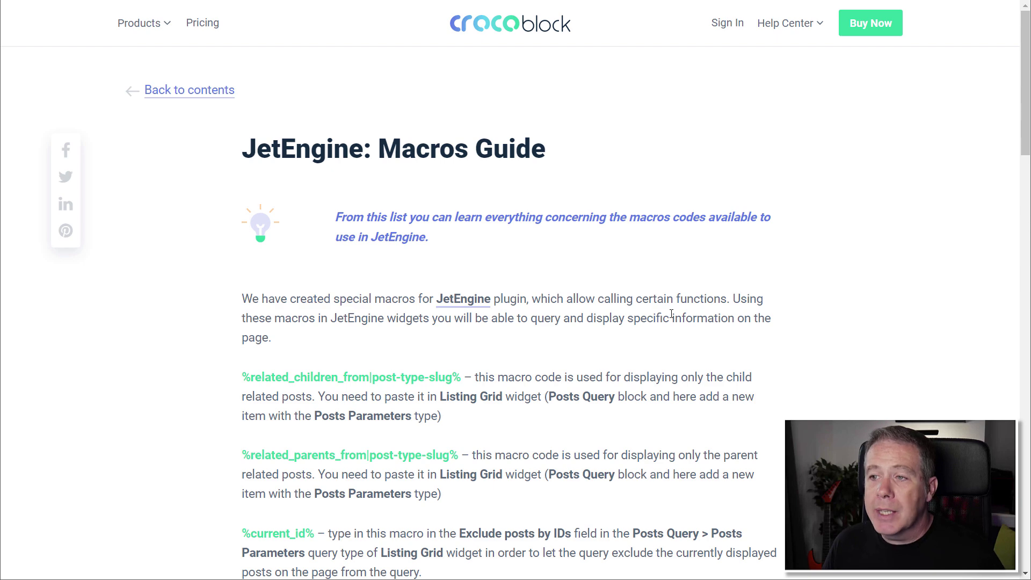
{"action": "scroll", "coordinate": [671, 312], "scroll_direction": "down", "scroll_amount": 9}
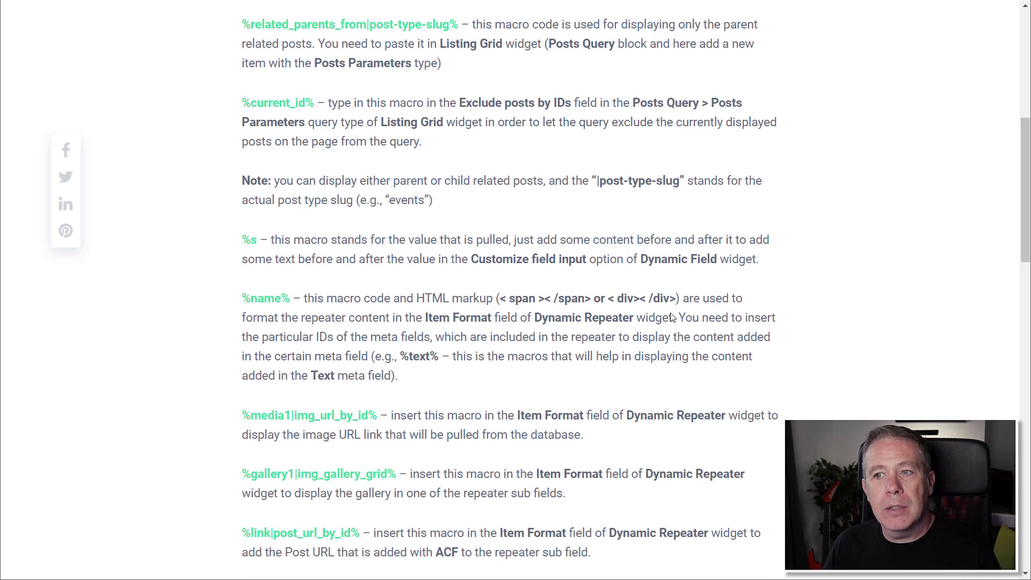
{"action": "scroll", "coordinate": [672, 317], "scroll_direction": "down", "scroll_amount": 10}
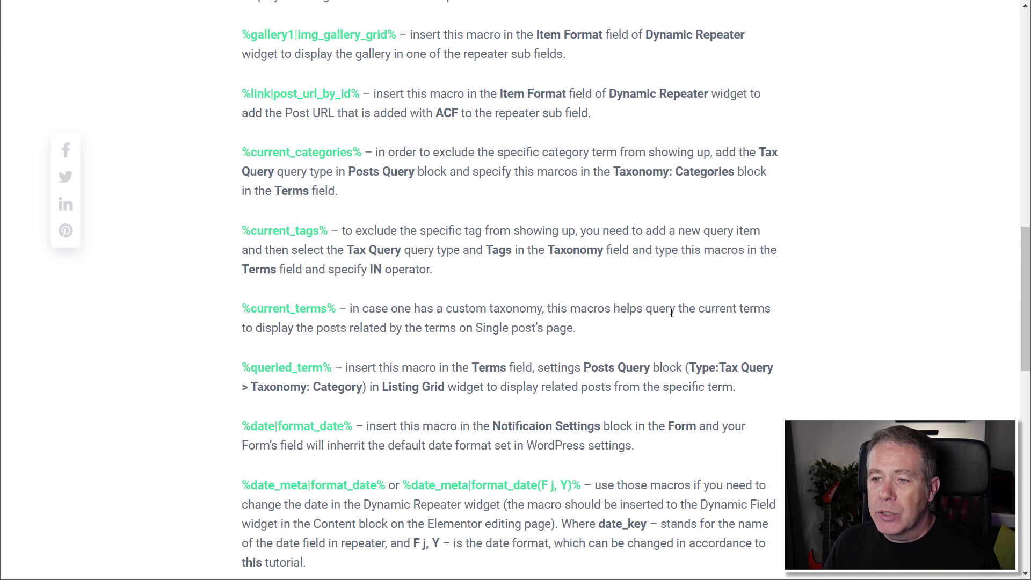
{"action": "scroll", "coordinate": [671, 314], "scroll_direction": "down", "scroll_amount": 3}
{"action": "scroll", "coordinate": [671, 313], "scroll_direction": "up", "scroll_amount": 6}
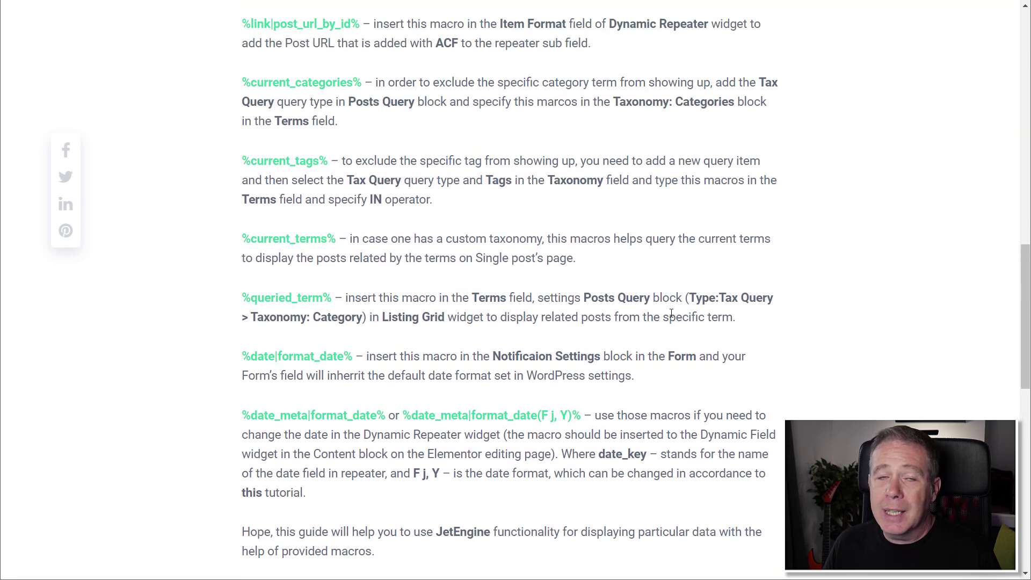
{"action": "scroll", "coordinate": [671, 313], "scroll_direction": "up", "scroll_amount": 9}
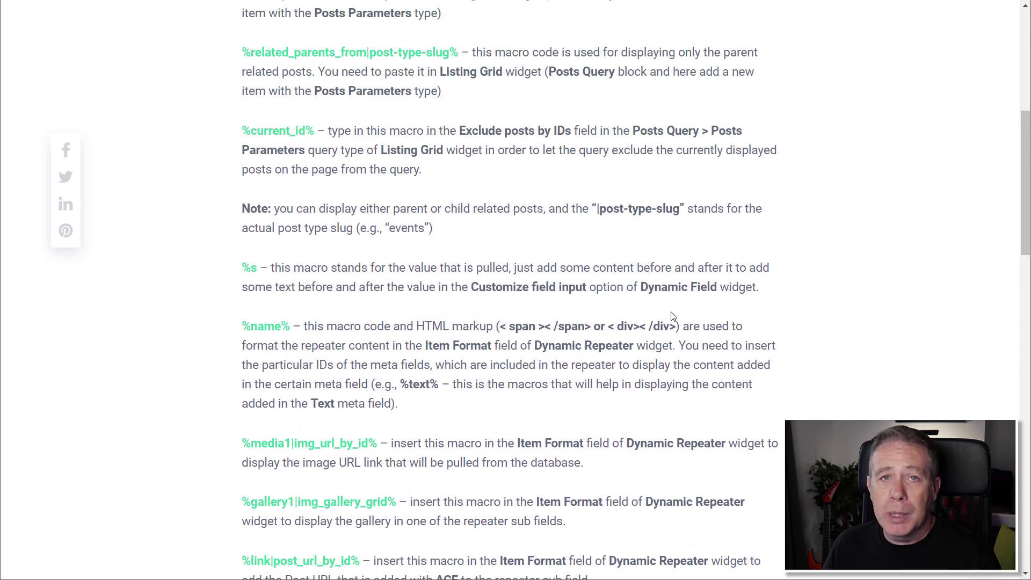
{"action": "scroll", "coordinate": [673, 317], "scroll_direction": "up", "scroll_amount": 4}
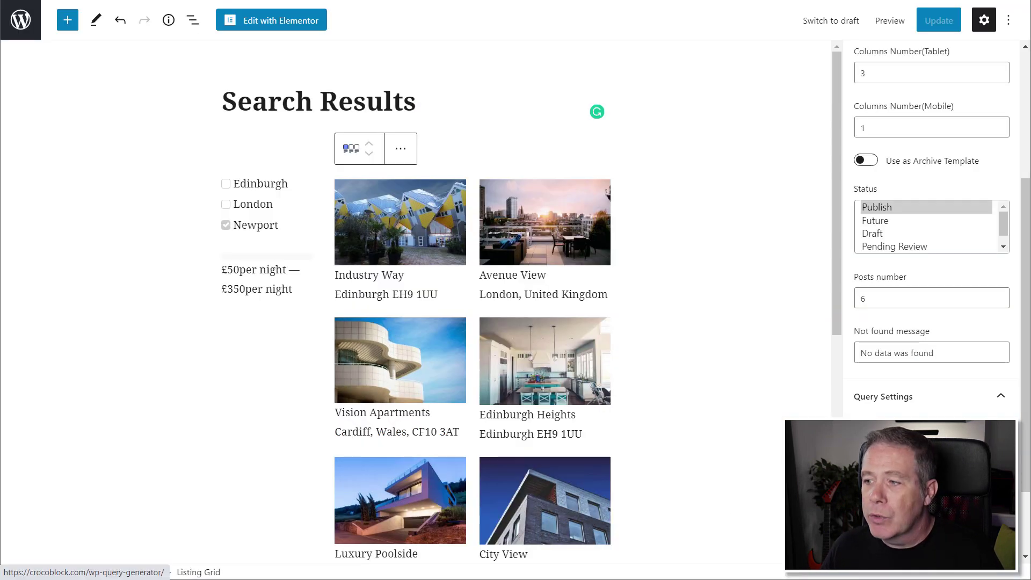
Open the posts query generator for properties and keep post status Publish.
{"action": "left_click", "coordinate": [912, 430]}
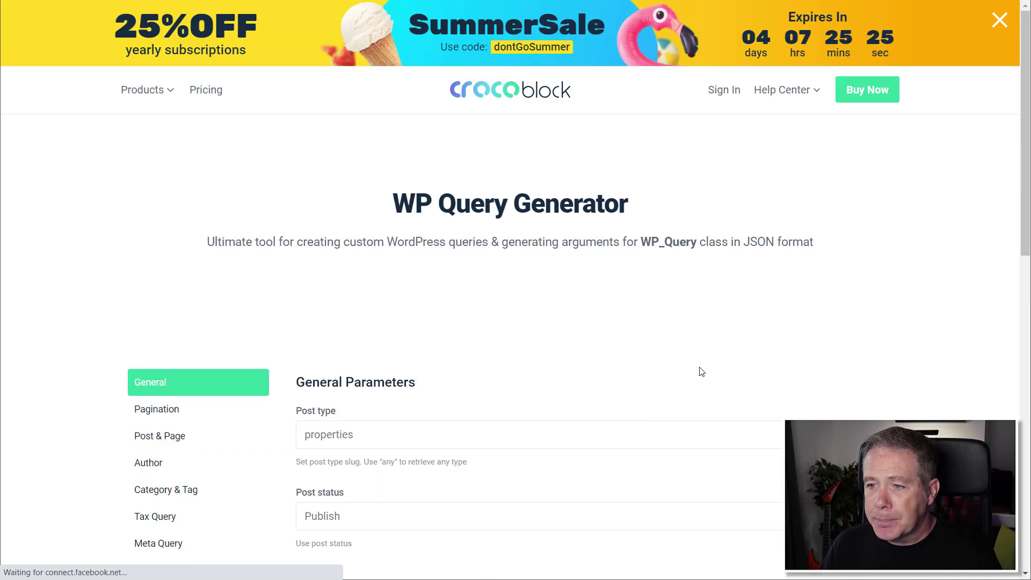
{"action": "scroll", "coordinate": [821, 361], "scroll_direction": "down", "scroll_amount": 4}
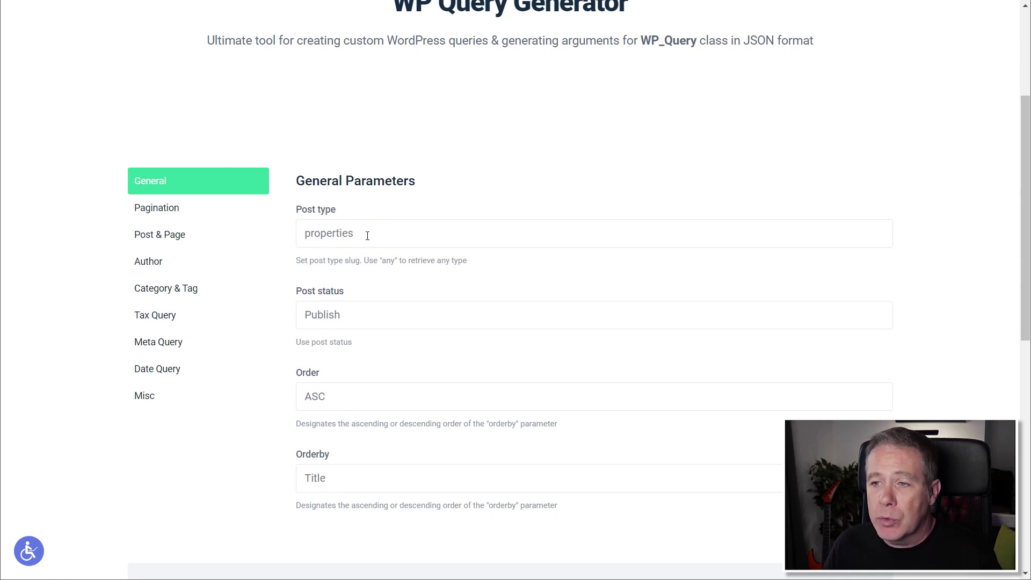
{"action": "left_click", "coordinate": [357, 320]}
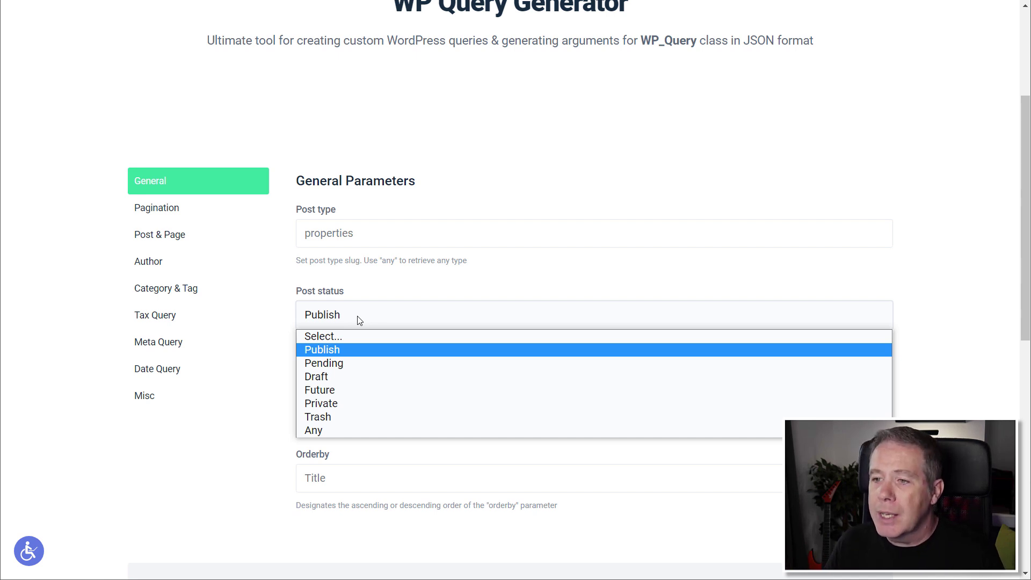
{"action": "left_click", "coordinate": [914, 313]}
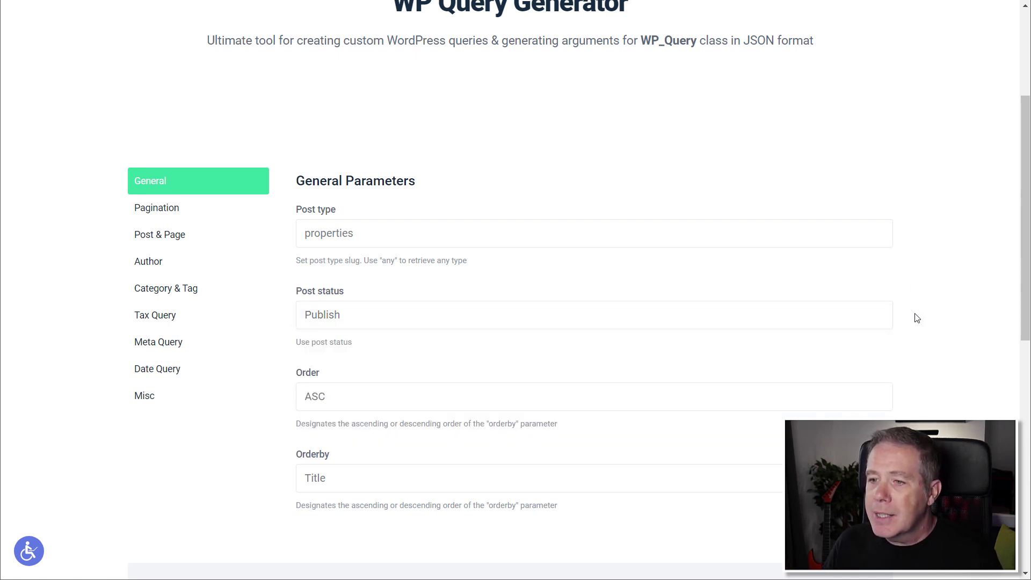
Set order ASC by Title and copy the generated JSON query.
{"action": "left_click", "coordinate": [348, 398]}
{"action": "left_click", "coordinate": [237, 440]}
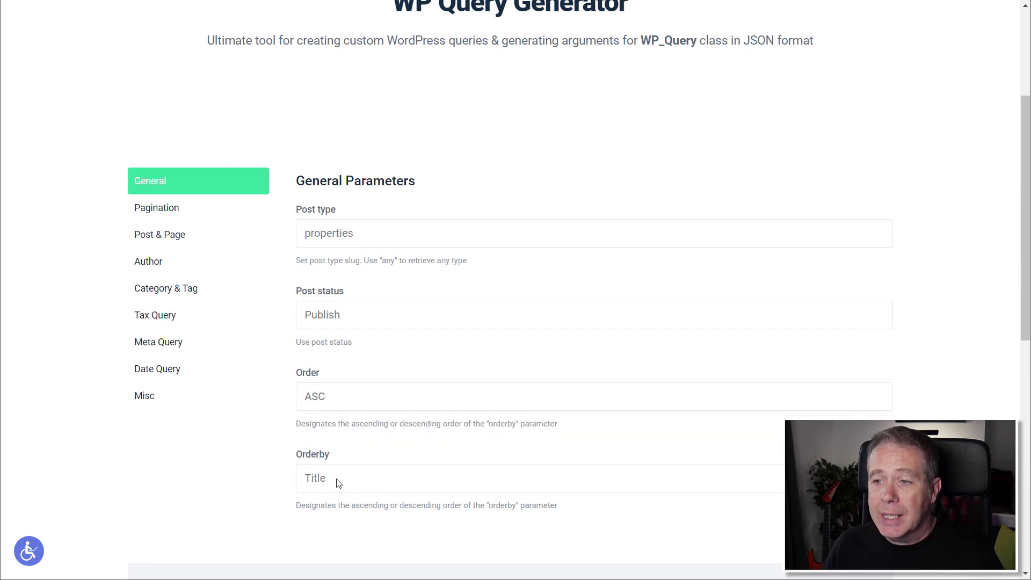
{"action": "left_click", "coordinate": [338, 483]}
{"action": "left_click", "coordinate": [265, 479]}
{"action": "scroll", "coordinate": [230, 467], "scroll_direction": "down", "scroll_amount": 6}
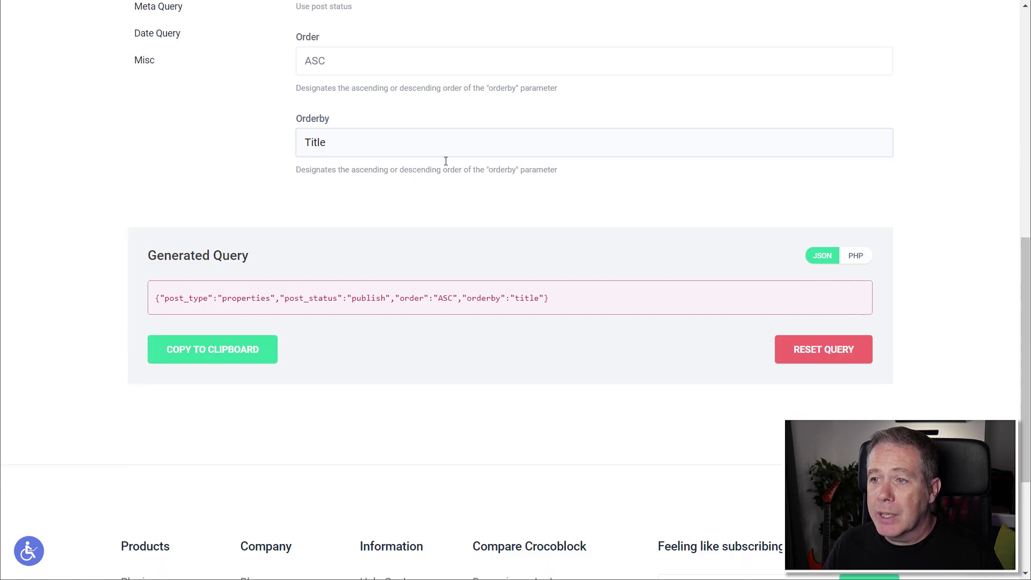
{"action": "left_click", "coordinate": [445, 146]}
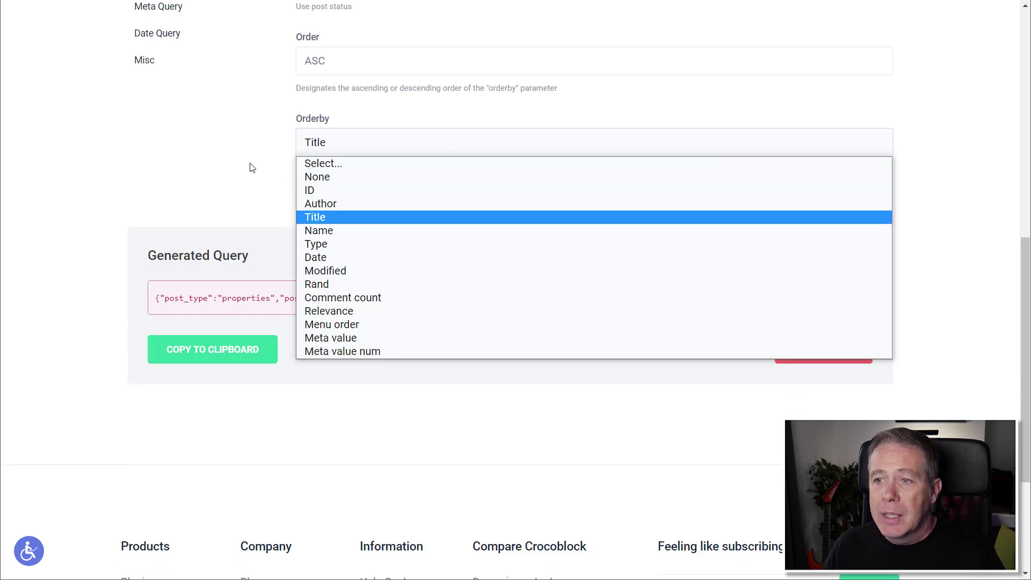
{"action": "left_click", "coordinate": [192, 146]}
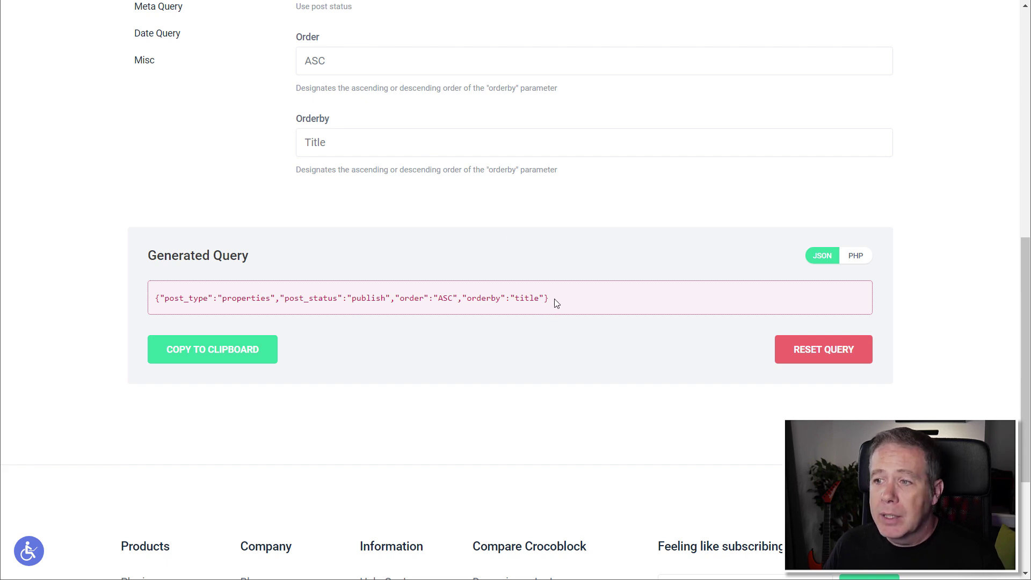
{"action": "left_click", "coordinate": [221, 355]}
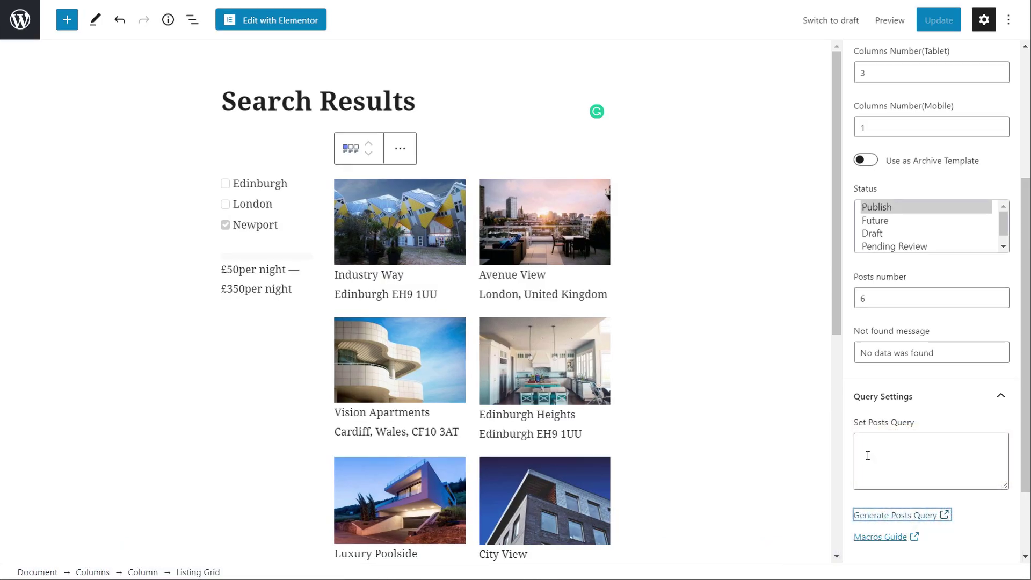
Paste the copied JSON query into the Listing Grid's Set Posts Query box.
{"action": "left_click", "coordinate": [865, 471]}
{"action": "key", "text": "ctrl+v"}
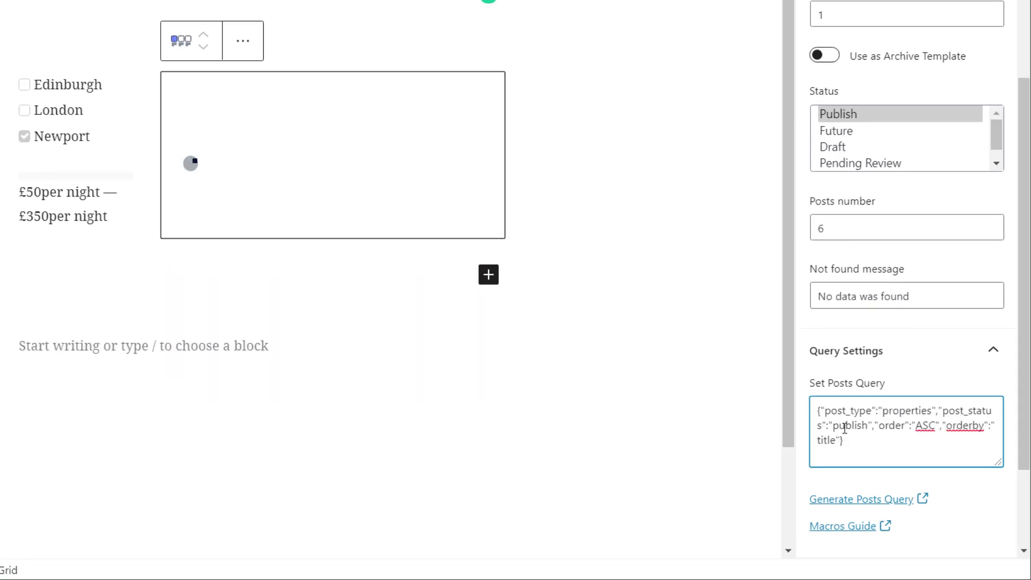